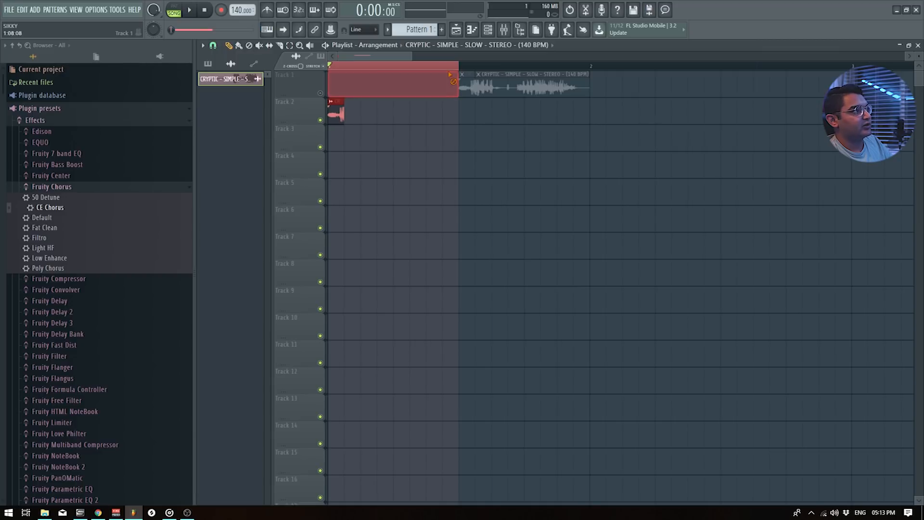
Undo the last edit to the Track 1 vocal and extend the time selection to bar 2
key(ctrl+z)
drag(470, 73, 534, 75)
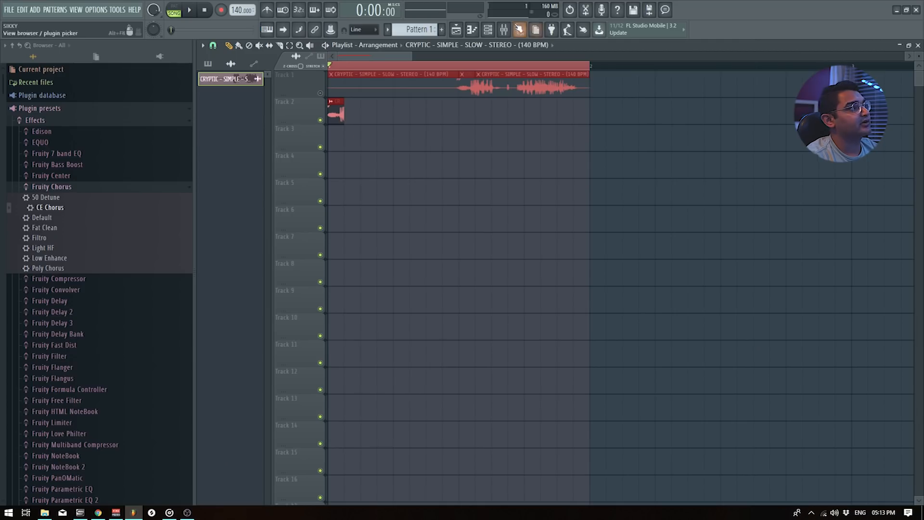
Open the short Track 2 vocal clip's channel settings and route its channel to mixer Insert 1
click(504, 29)
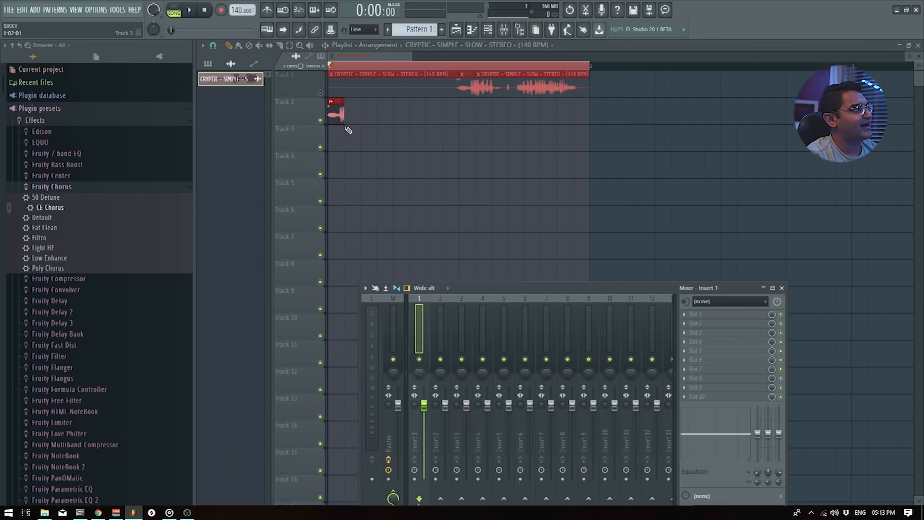
key(F9)
double_click(335, 116)
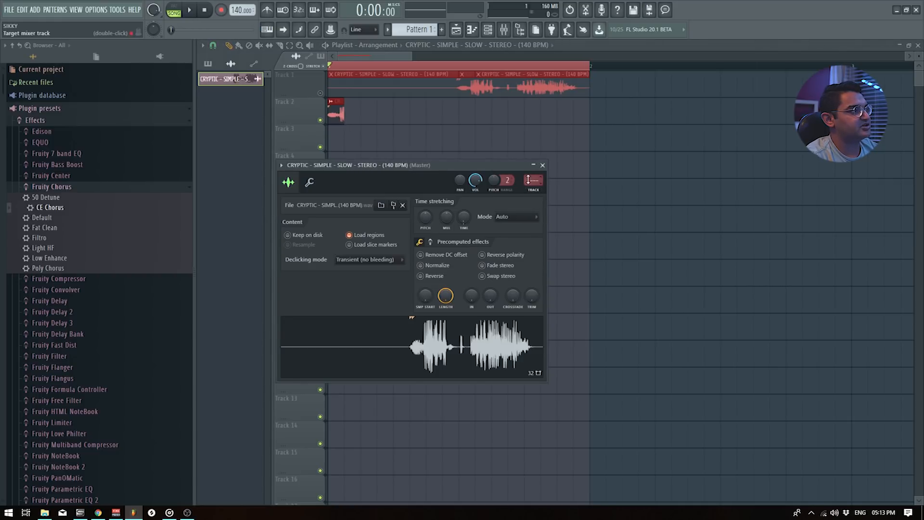
key(F9)
Load Fruity Reeverb 2 in Insert 1's first slot, lower its dry level and raise the early reflection and wet levels fully
click(693, 316)
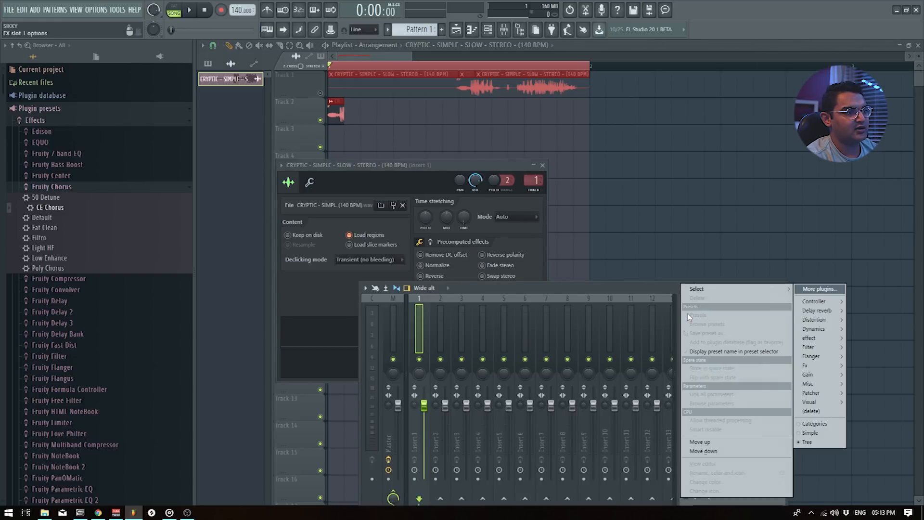
mouse_move(829, 313)
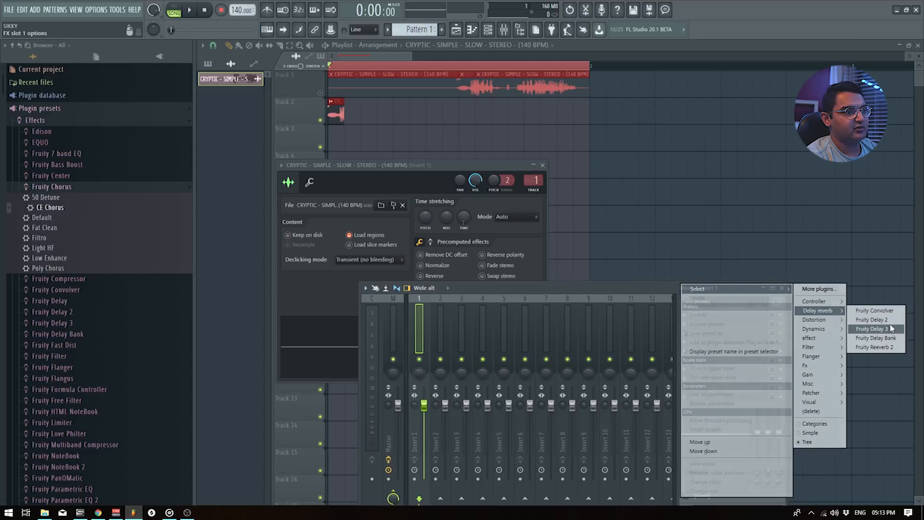
click(873, 347)
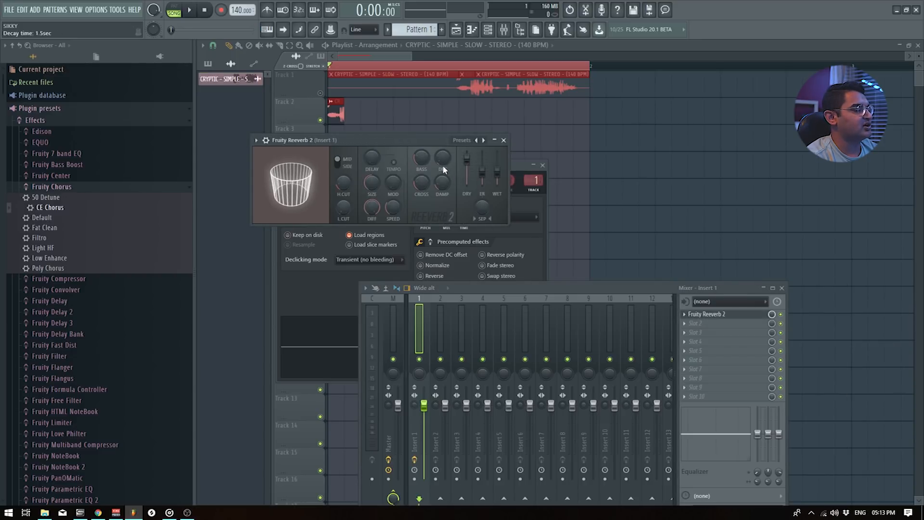
drag(497, 173, 466, 188)
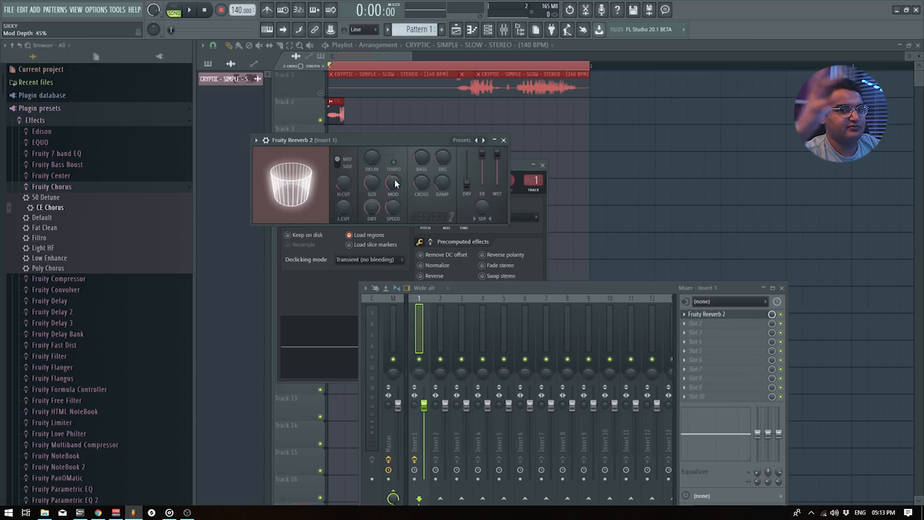
click(503, 140)
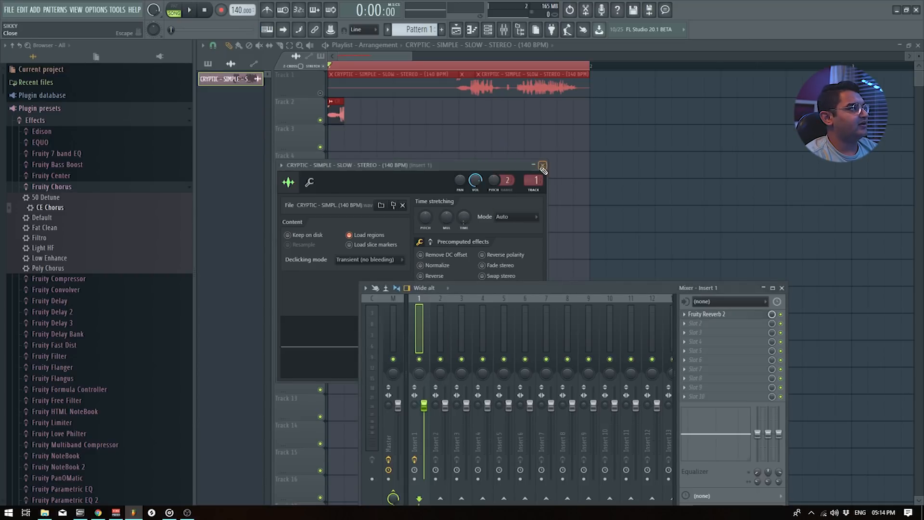
Close the vocal channel settings and play the short vocal snippet through the reverb
click(543, 166)
key(space)
key(space)
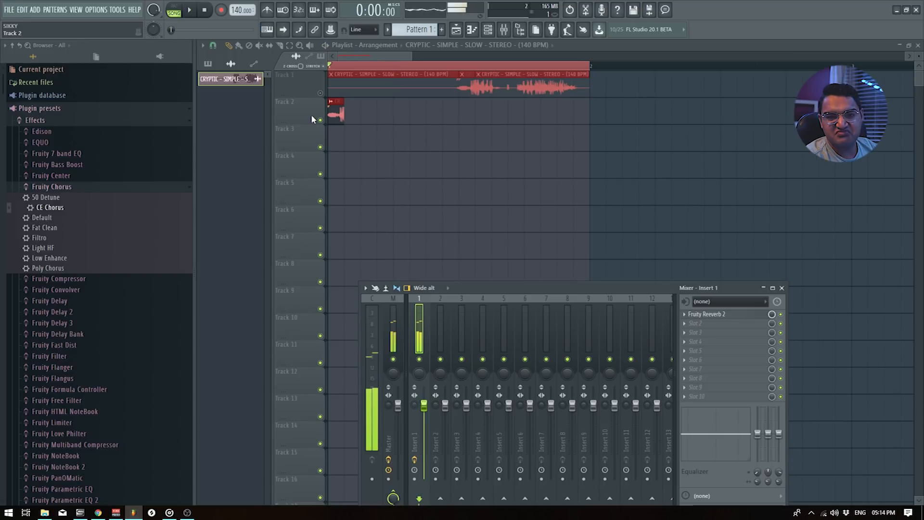
Consolidate Track 2 from song start to render the reverberated vocal snippet as audio
right_click(302, 98)
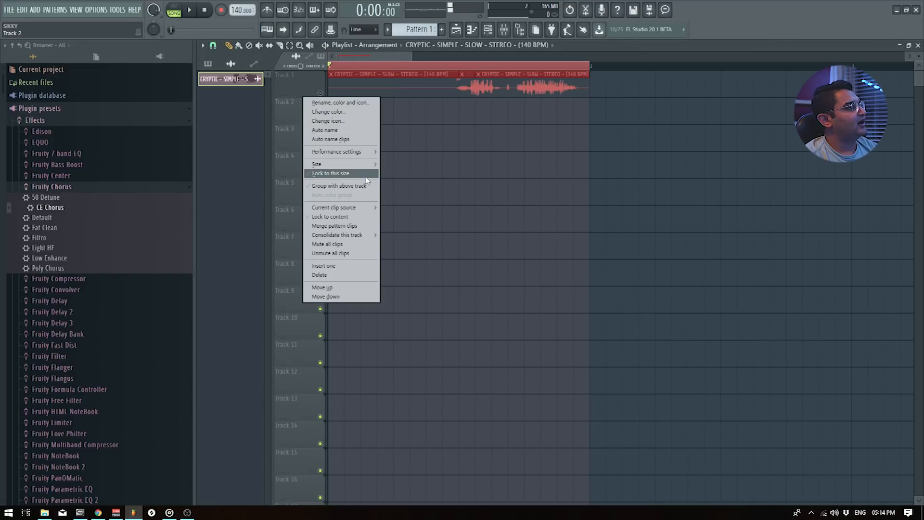
mouse_move(359, 238)
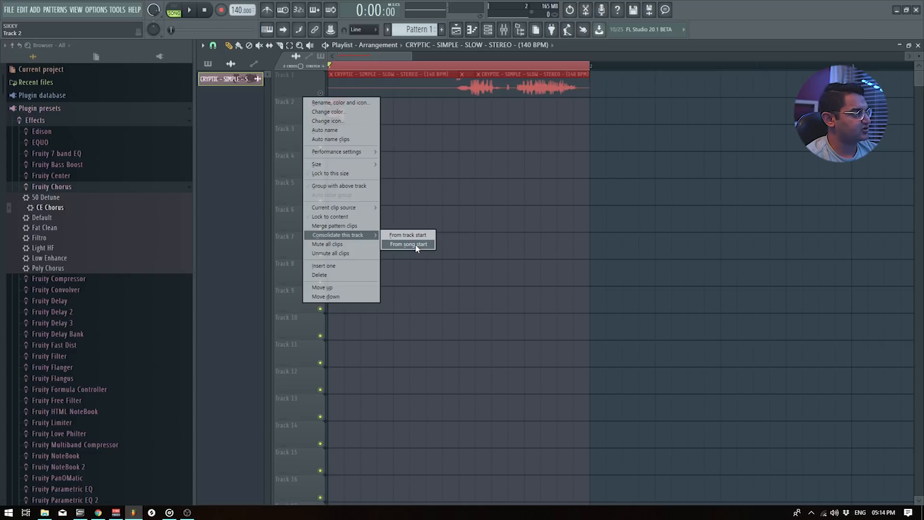
click(409, 245)
click(534, 338)
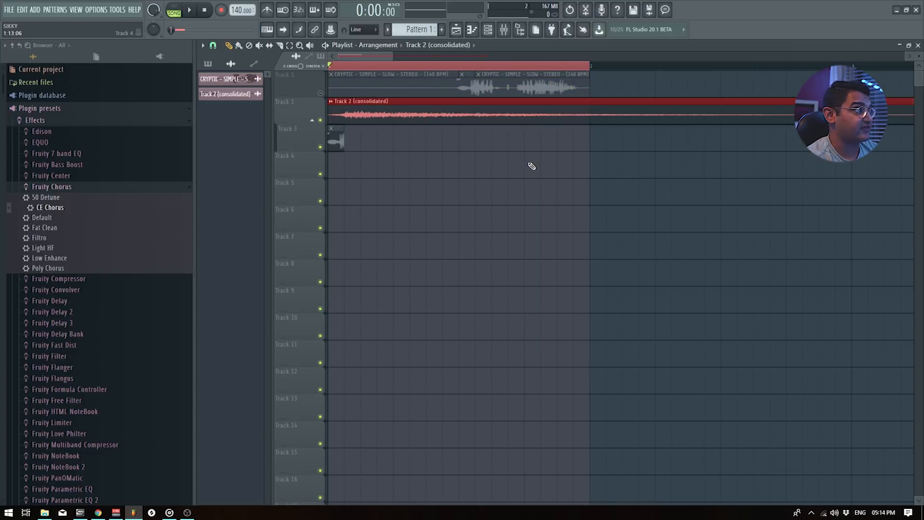
Reverse the consolidated Track 2 reverb sample in its channel settings
scroll(358, 147, up, 1)
drag(363, 57, 340, 54)
scroll(394, 158, down, 3)
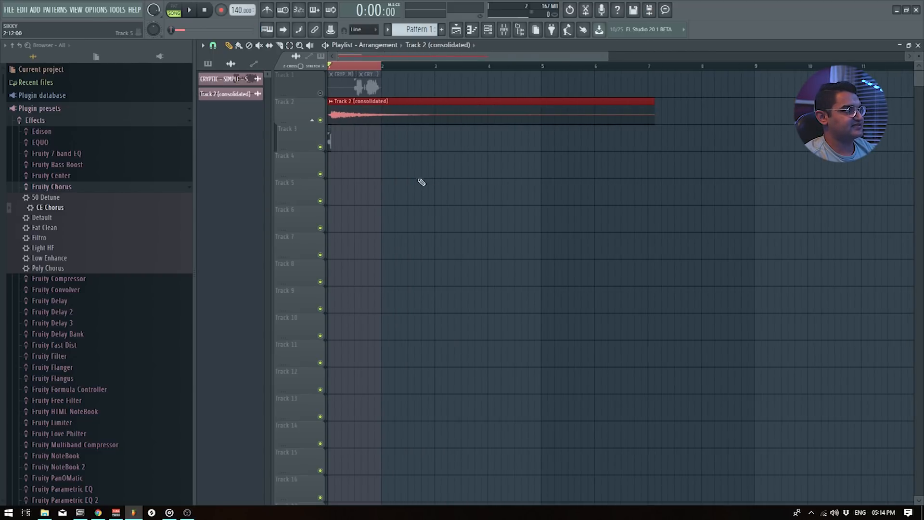
double_click(376, 120)
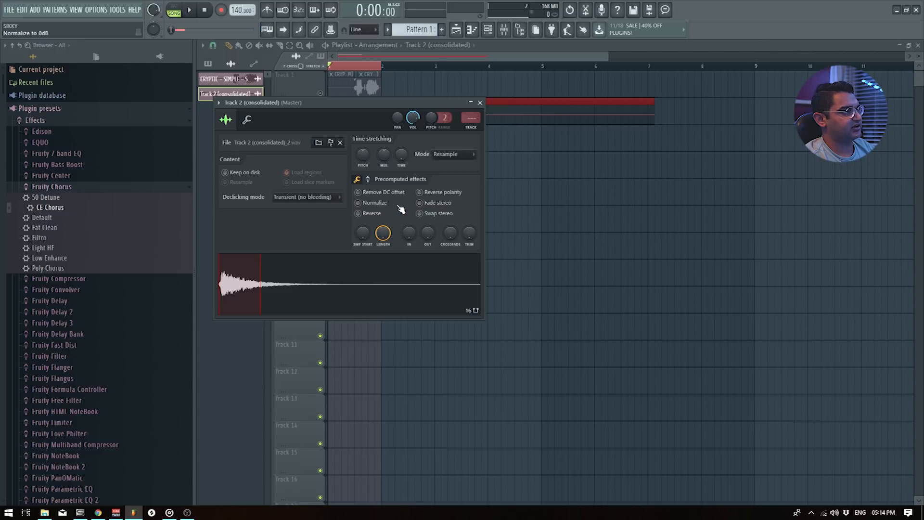
click(371, 213)
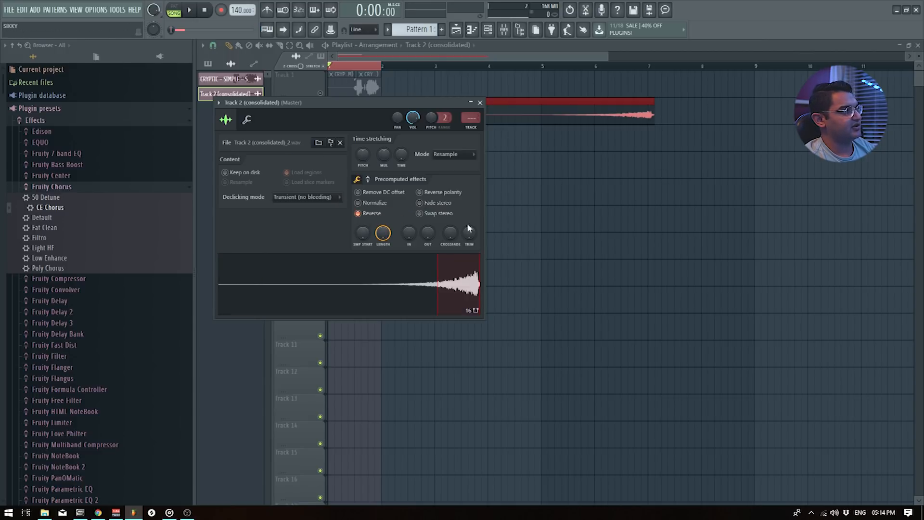
key(Escape)
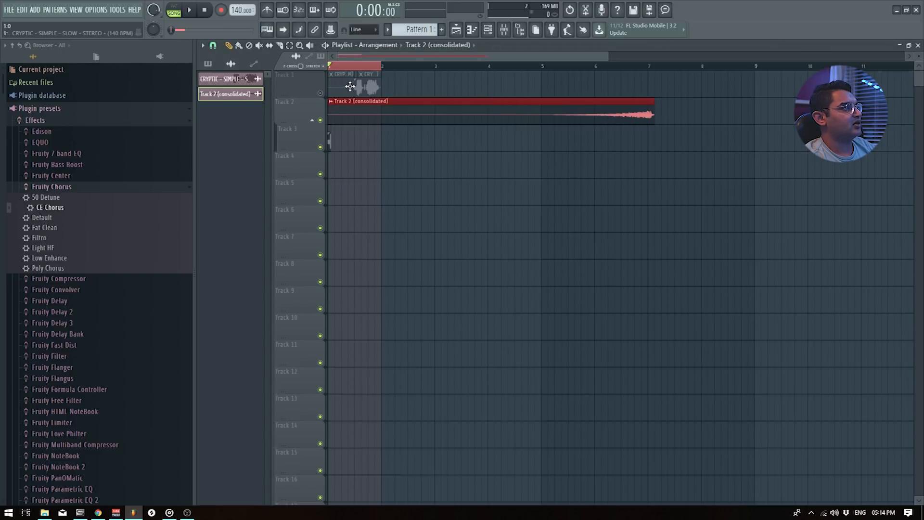
Delete the second vocal slice on Track 1 and, with stretching off, extend the first slice to cover the full vocal
right_click(366, 88)
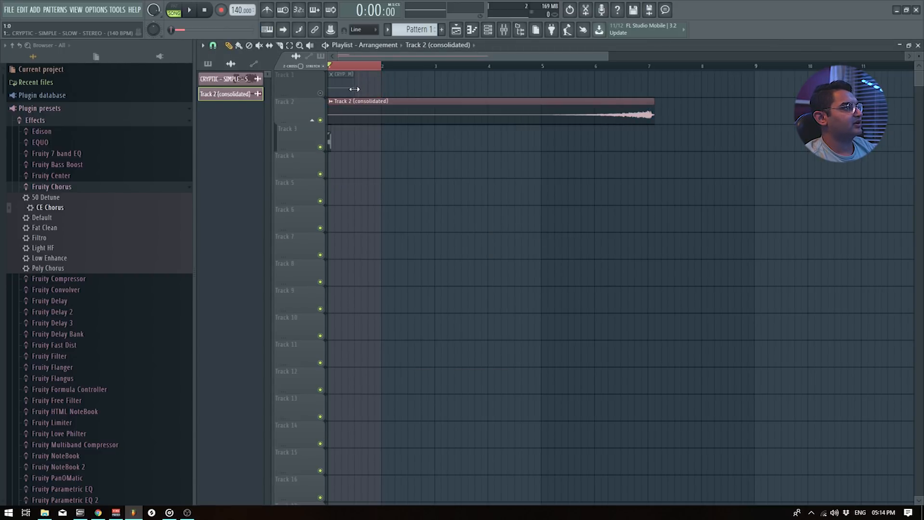
drag(354, 89, 395, 91)
key(ctrl+z)
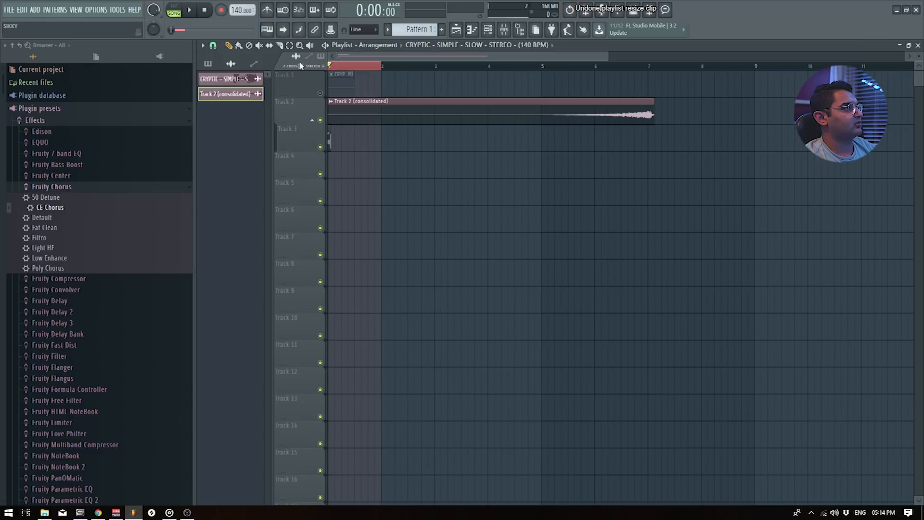
click(323, 67)
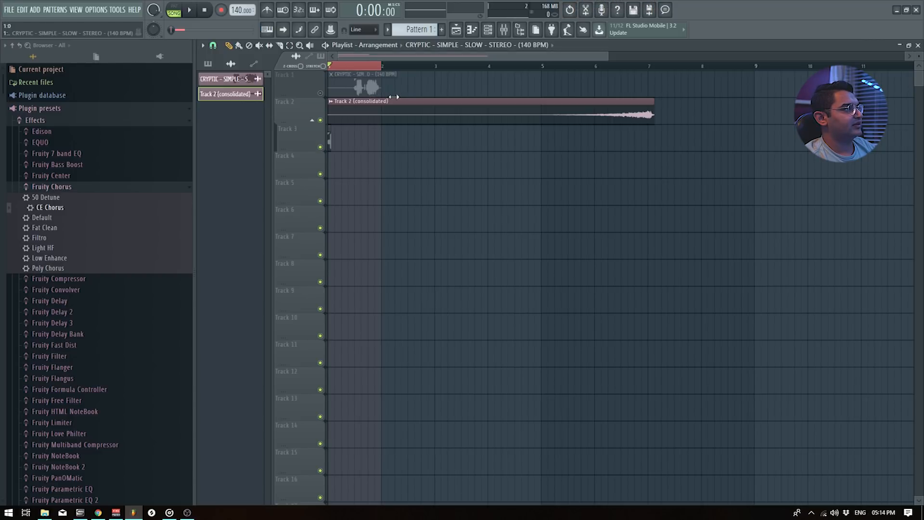
Route the Track 1 vocal channel directly to the Master
double_click(370, 93)
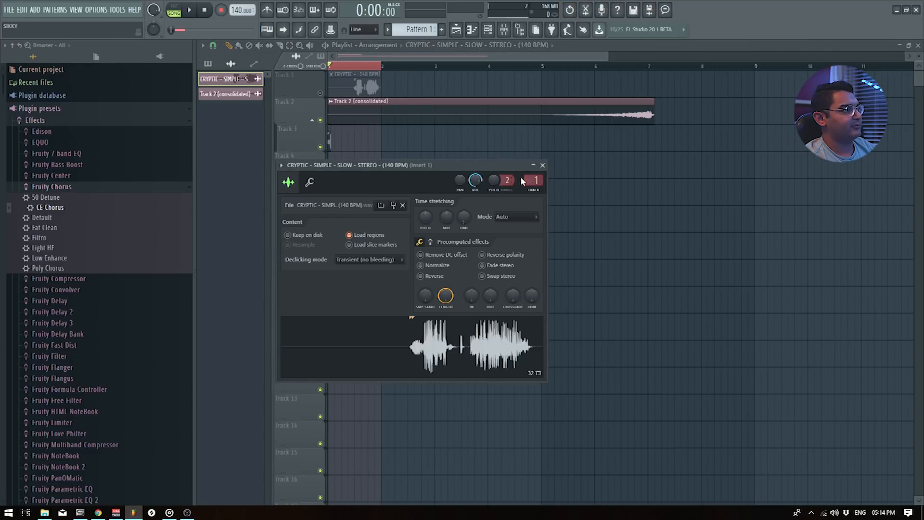
drag(534, 180, 533, 190)
key(Escape)
Move the Track 1 vocal clip to bar 7 and unmute Track 1
drag(352, 84, 667, 73)
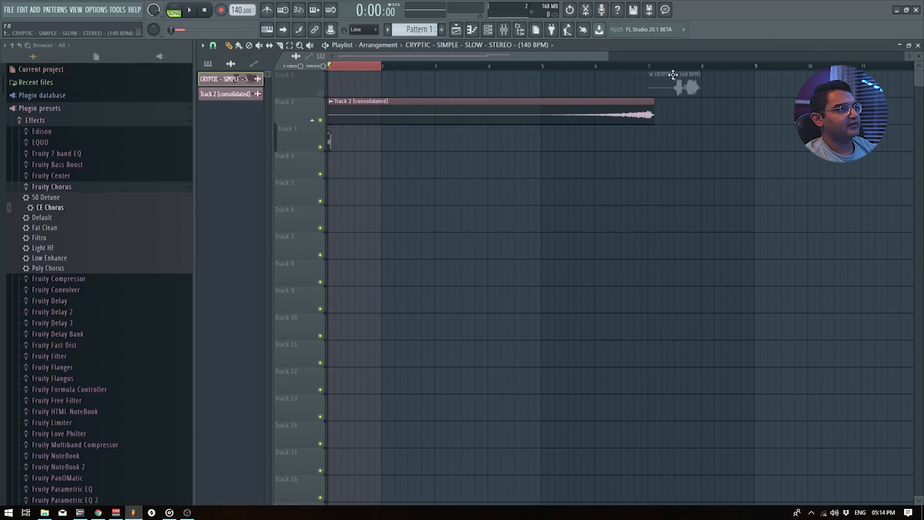
scroll(653, 143, up, 3)
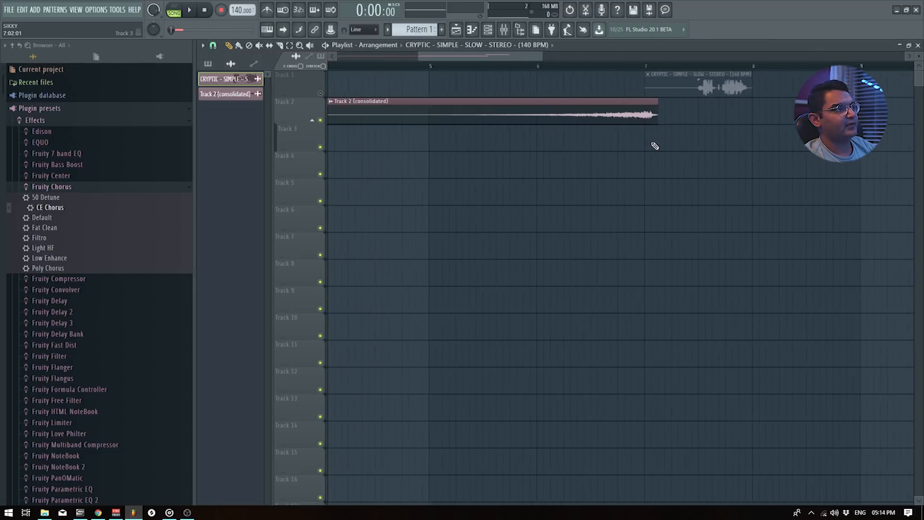
click(320, 93)
scroll(625, 169, down, 3)
Shift the reversed Track 2 clip so that its swell ends where the Track 1 vocal begins sounding
scroll(676, 178, up, 3)
click(607, 142)
drag(606, 141, 642, 145)
scroll(664, 150, up, 7)
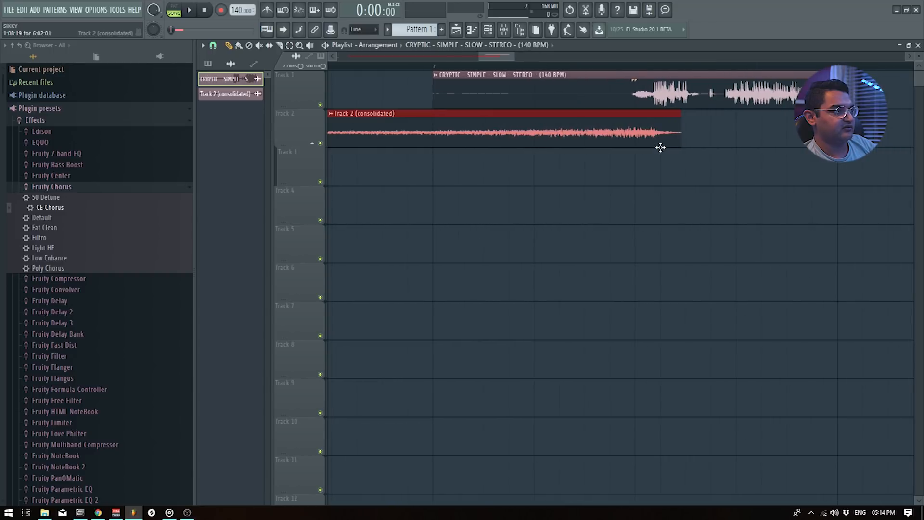
drag(659, 146, 641, 139)
scroll(657, 165, down, 7)
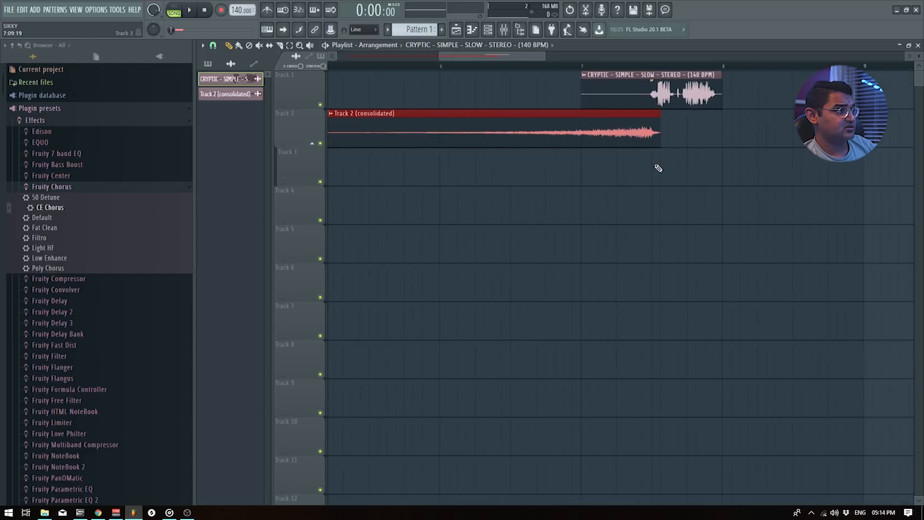
Slice the reversed Track 2 clip at bar 5 and delete the part before the cut
drag(525, 107, 523, 187)
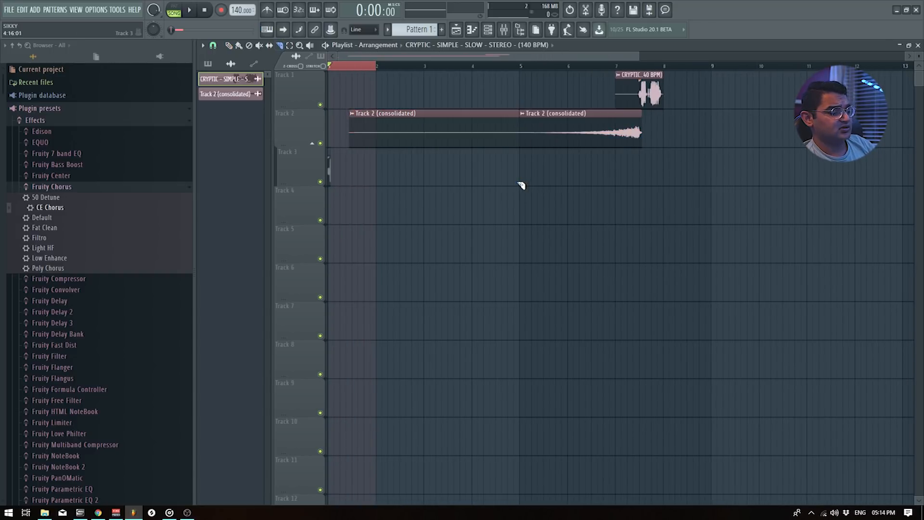
right_click(510, 139)
Create a volume automation clip for the reversed Track 2 clip and place it directly below on Track 3
click(522, 113)
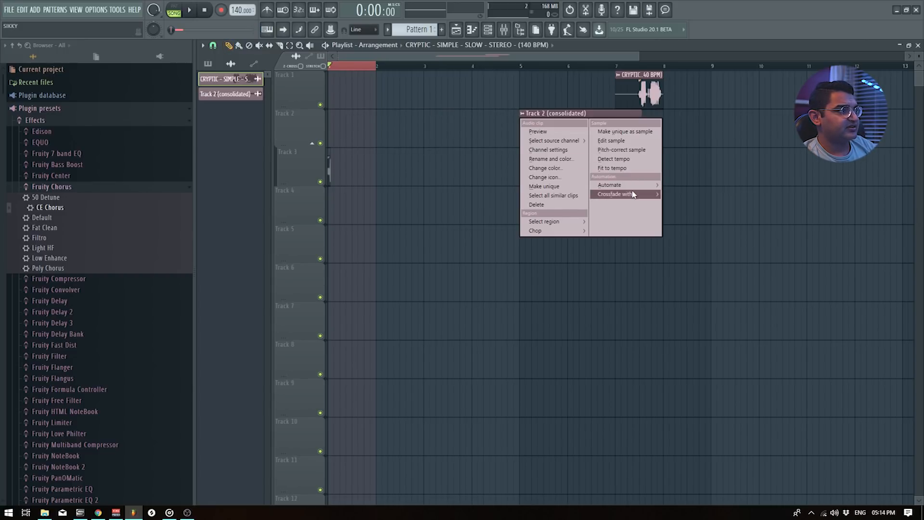
mouse_move(625, 184)
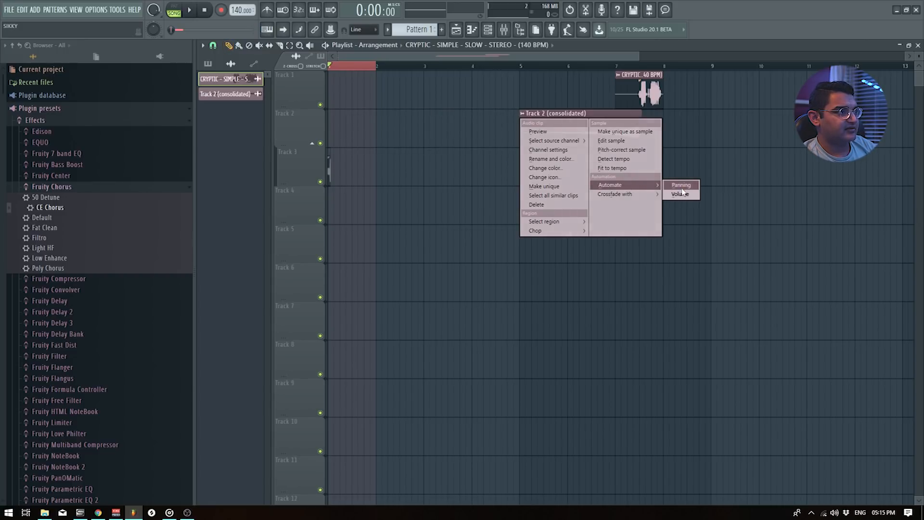
click(673, 193)
drag(552, 117, 553, 166)
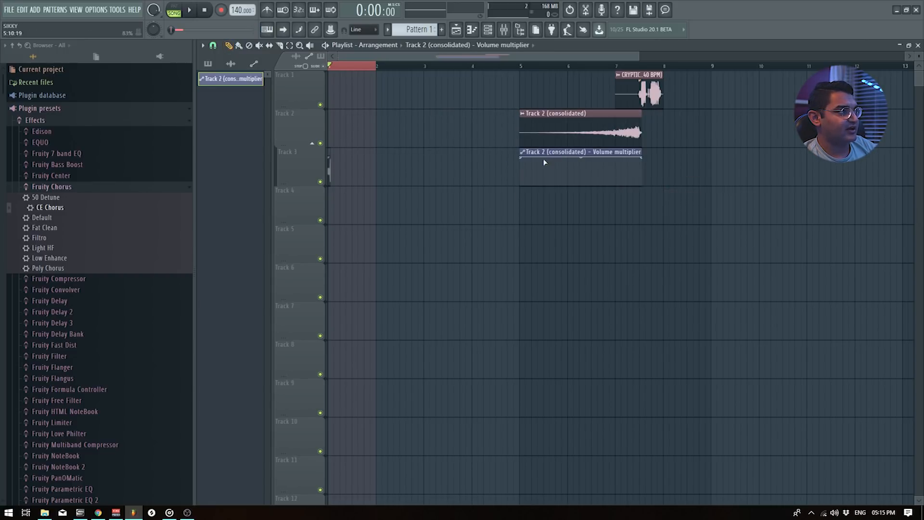
click(522, 153)
click(514, 157)
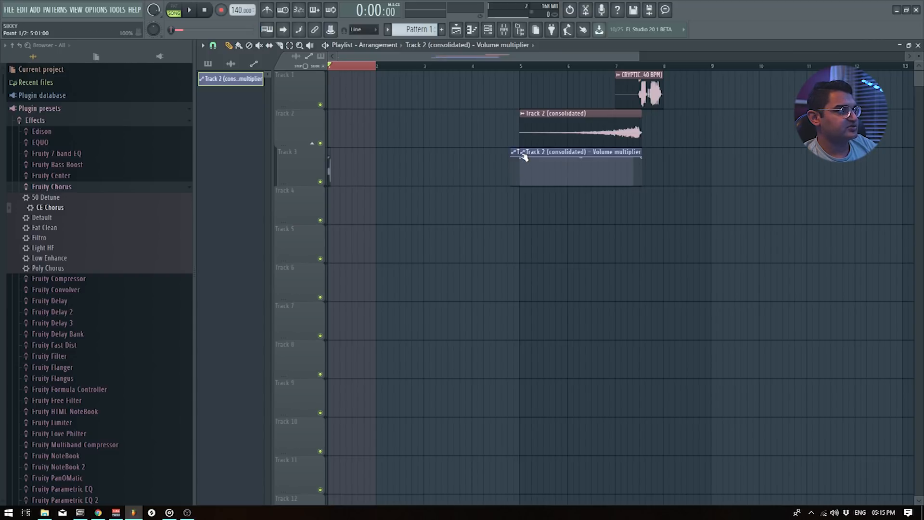
key(ctrl+z)
Lower the volume automation's start point to 0% and bend the line into a slow, late-rising curve
drag(523, 159, 521, 185)
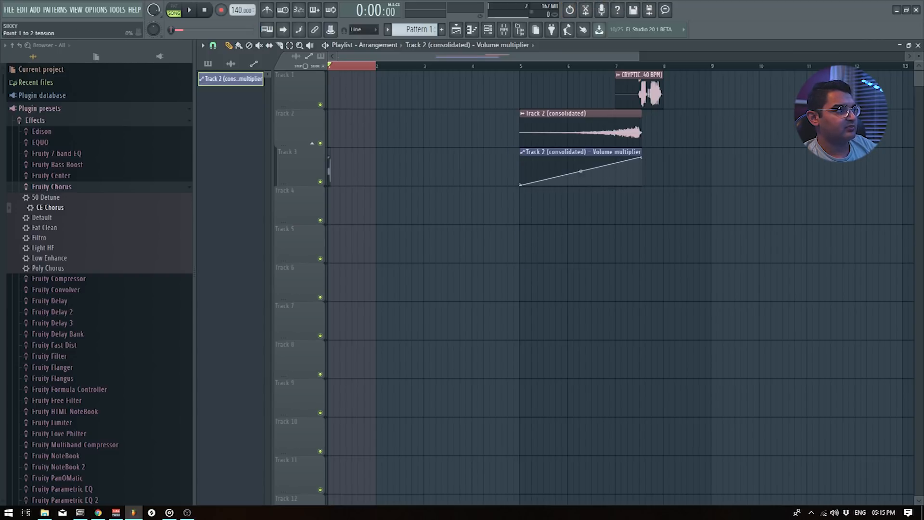
drag(581, 173, 582, 190)
Select the span from bar 5 to bar 8 and play the reversed reverb leading into the vocal
click(522, 66)
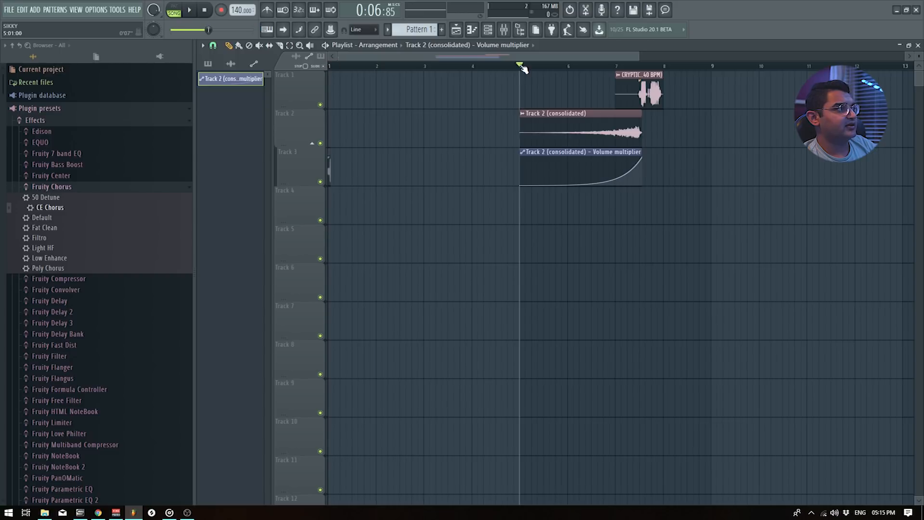
drag(520, 67, 669, 84)
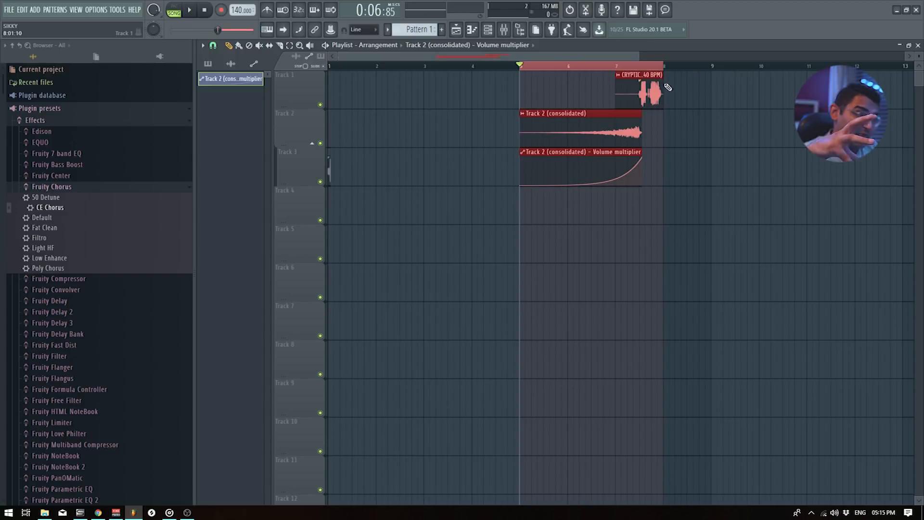
key(space)
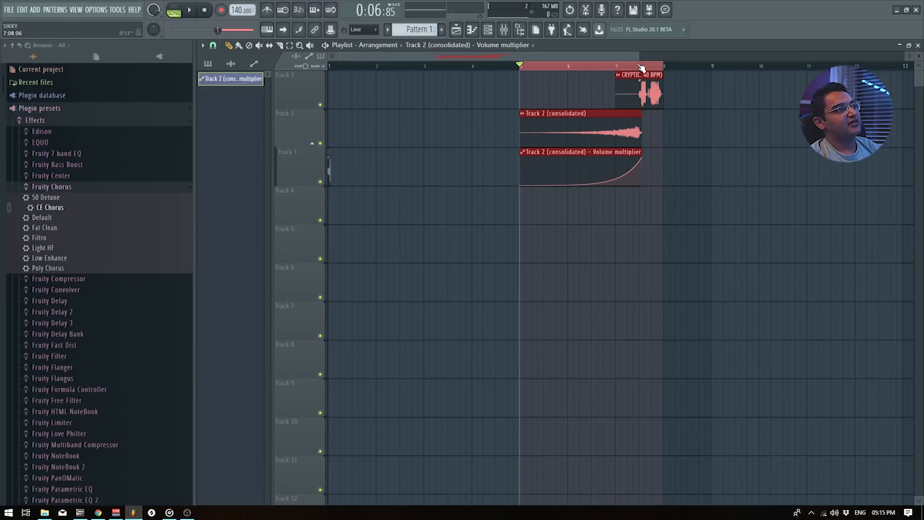
Select the timeline span from bar 7 to bar 10 and assign the Track 1 vocal clip to mixer track 1
click(621, 68)
drag(619, 68, 760, 79)
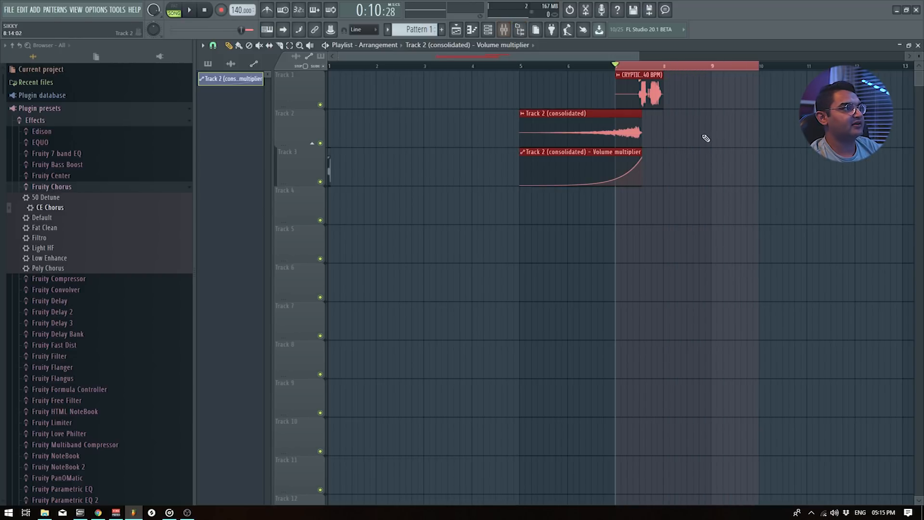
double_click(635, 92)
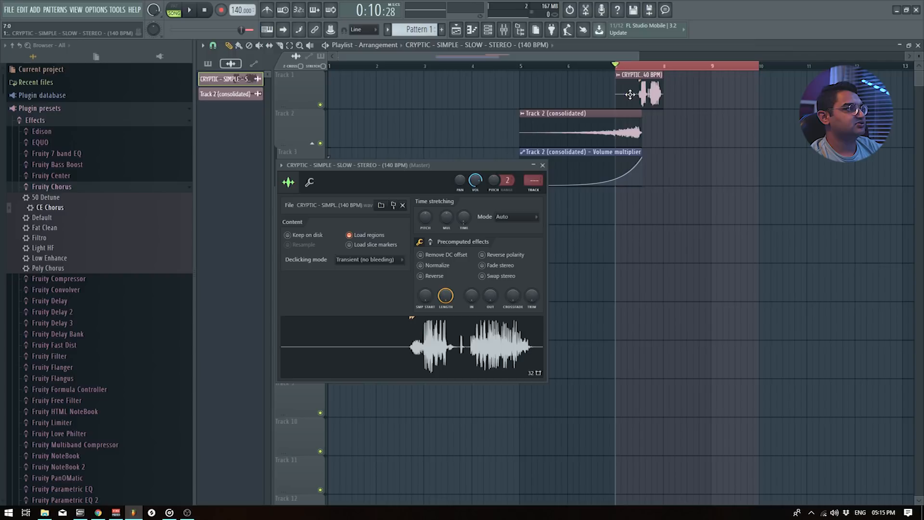
click(530, 177)
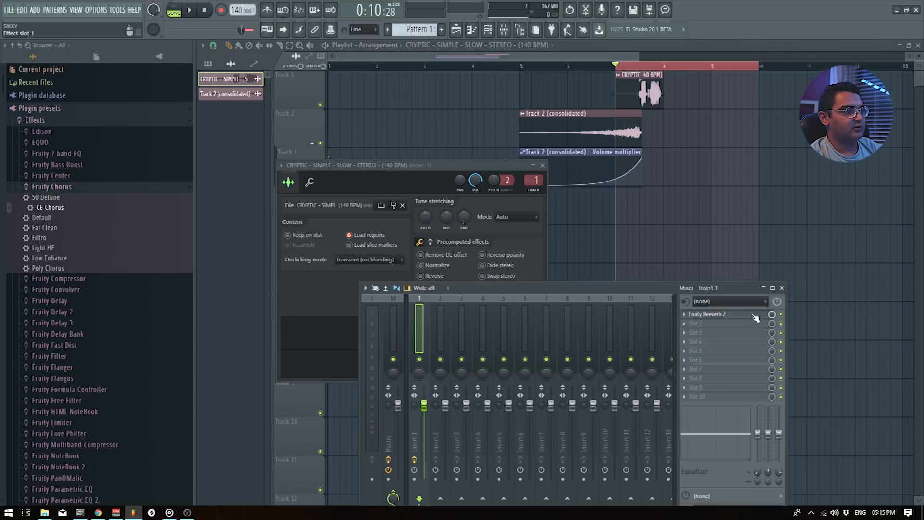
Remove Fruity Reeverb 2 from the first effect slot of mixer track Insert 1
click(704, 317)
click(704, 316)
right_click(704, 317)
click(697, 285)
click(684, 314)
Route mixer track Insert 1 to Insert 2 as an additional send
click(414, 323)
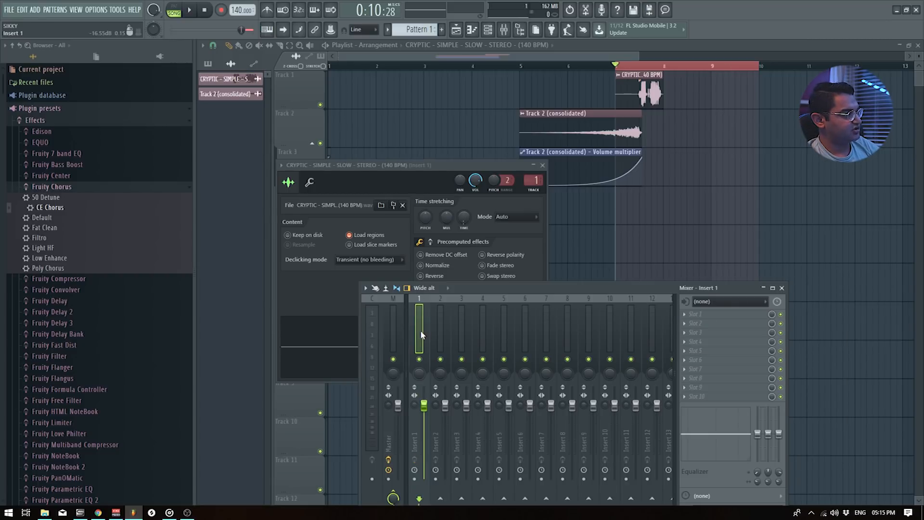
ctrl+click(442, 319)
right_click(442, 320)
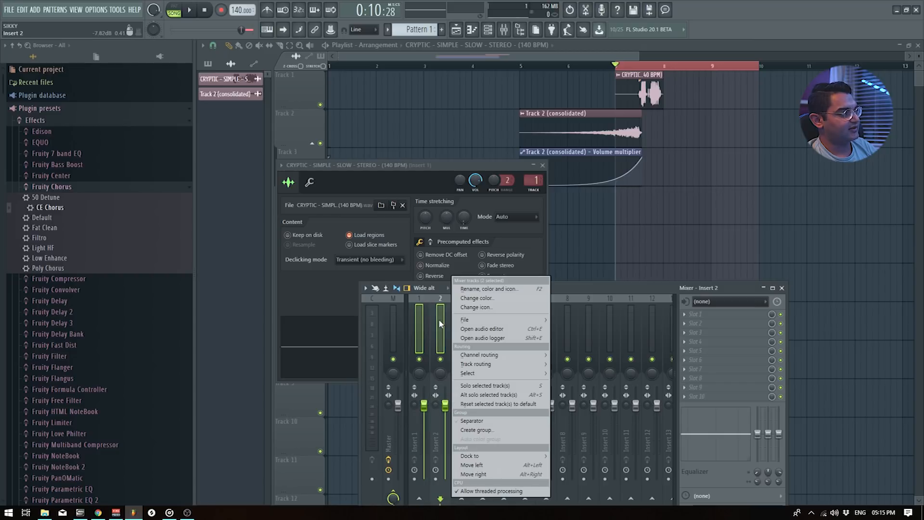
mouse_move(493, 364)
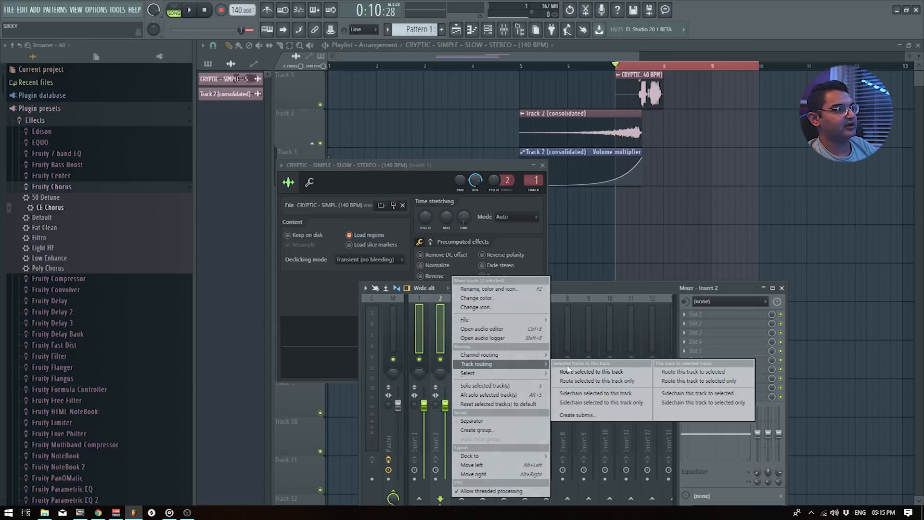
click(579, 375)
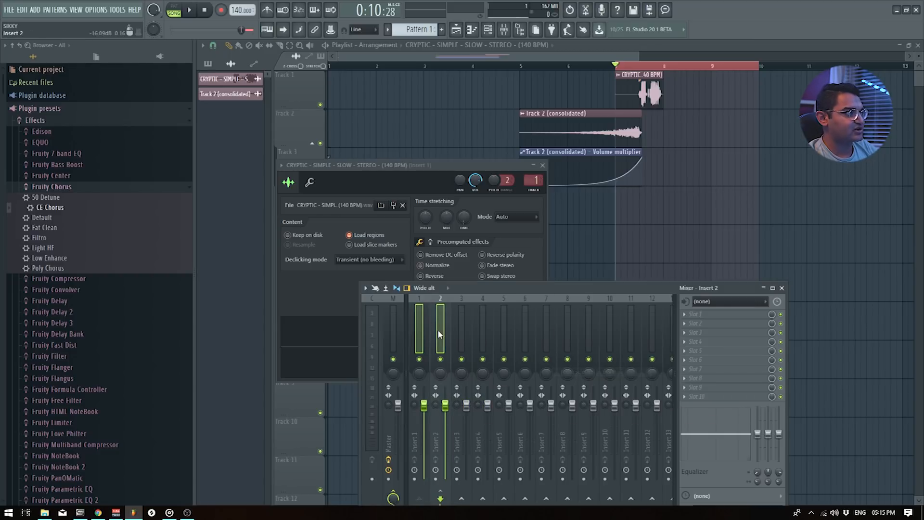
Load Fruity Delay 2 in the first effect slot of Insert 2 and set its delay time to 4 steps
click(461, 327)
click(708, 315)
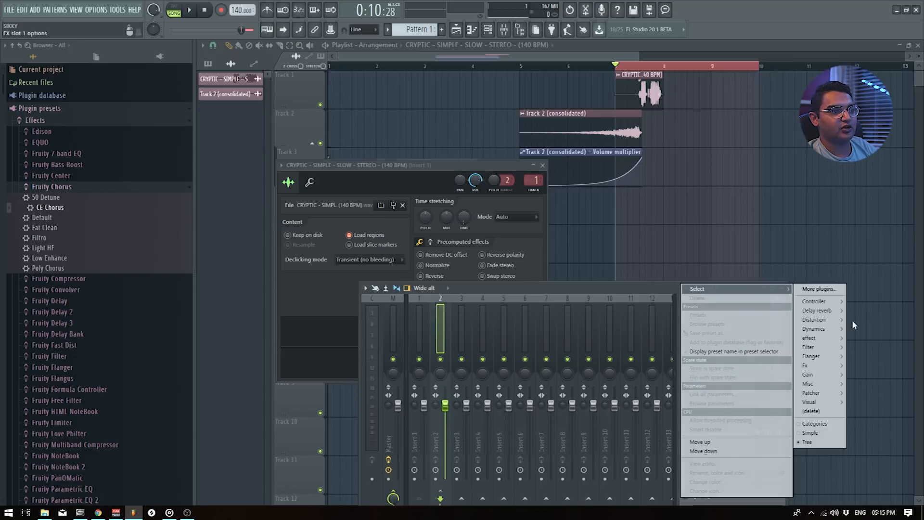
mouse_move(818, 311)
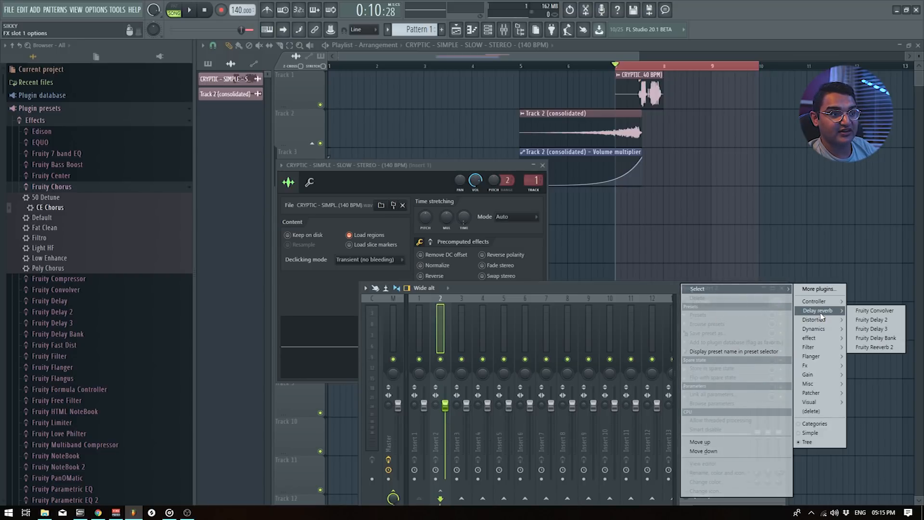
click(868, 321)
right_click(364, 143)
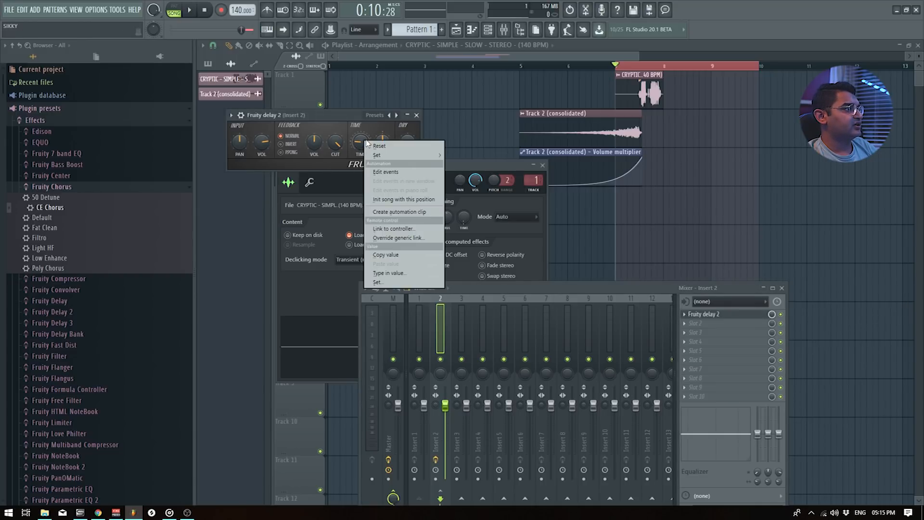
mouse_move(380, 155)
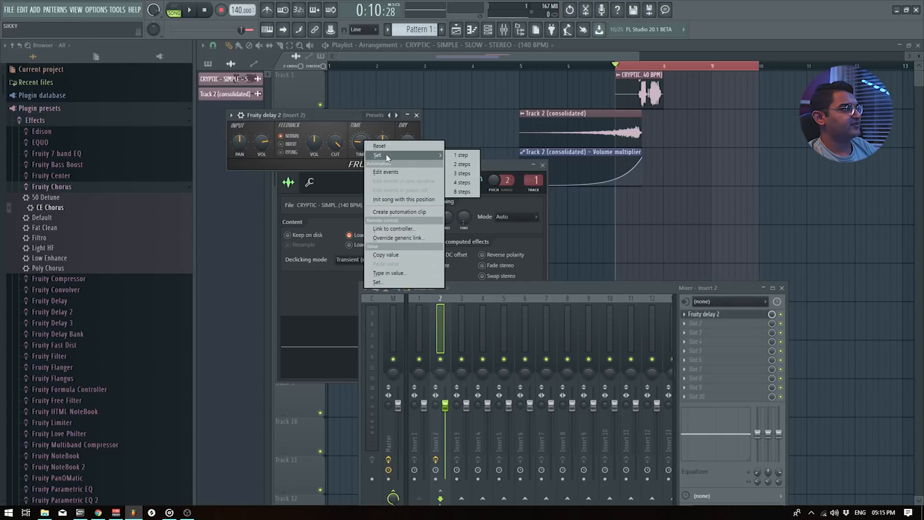
click(459, 184)
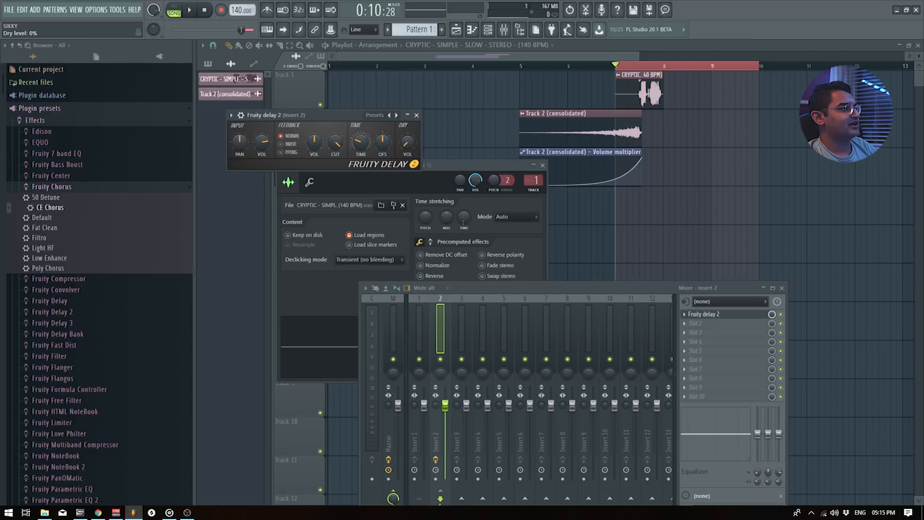
click(417, 115)
Create an automation clip for the send level from Insert 1 to Insert 2, and close the mixer and sample settings
drag(513, 288, 520, 173)
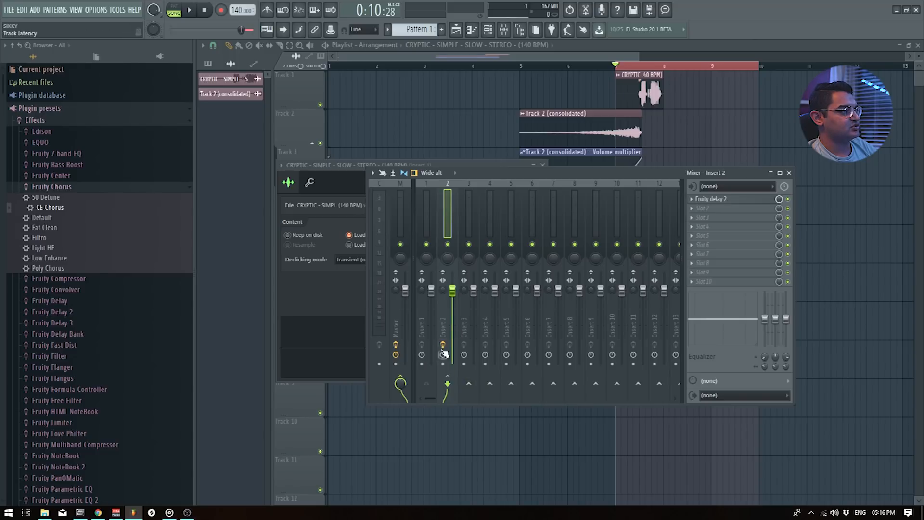
click(419, 222)
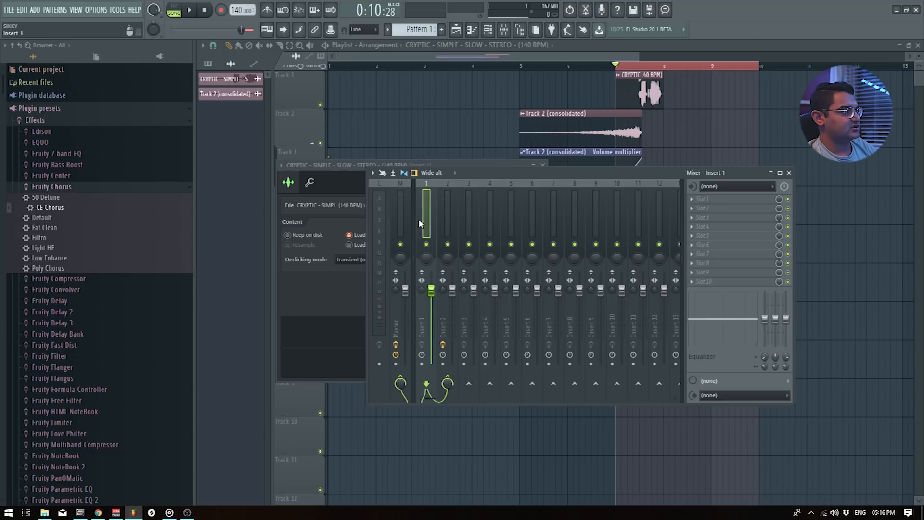
right_click(447, 383)
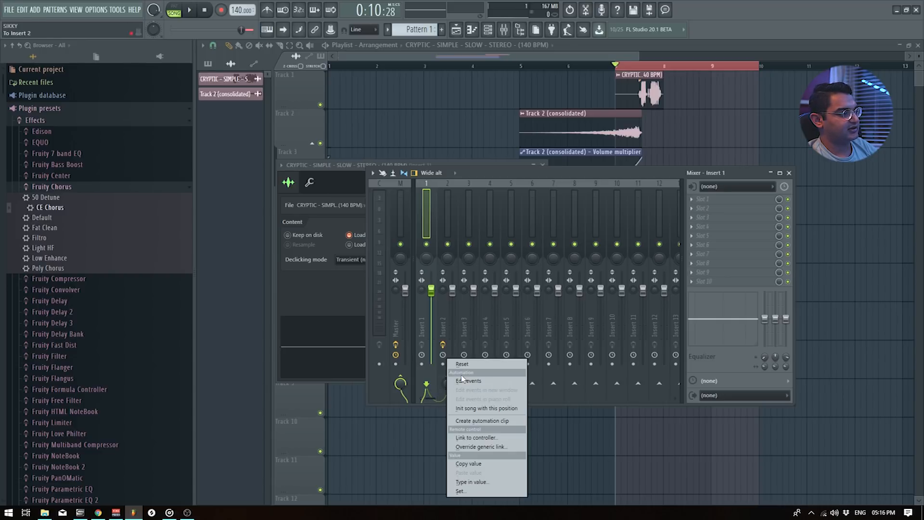
click(493, 427)
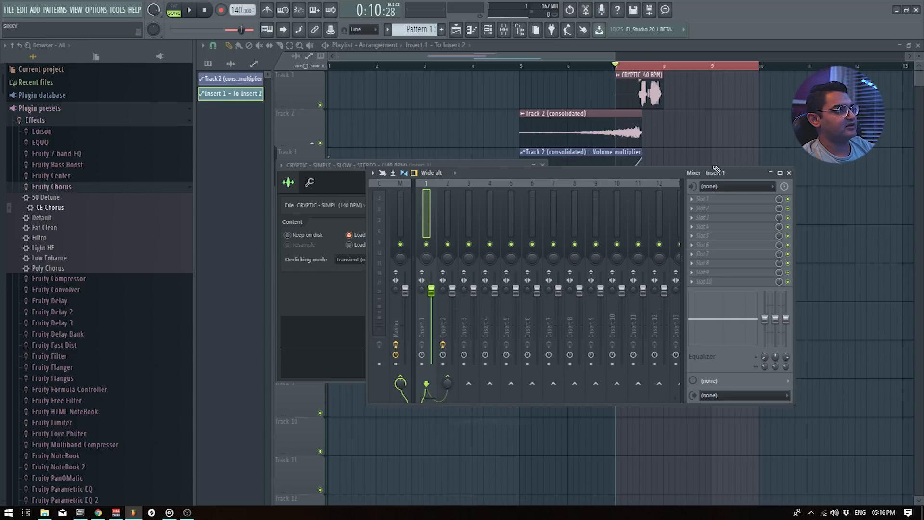
click(790, 172)
click(542, 164)
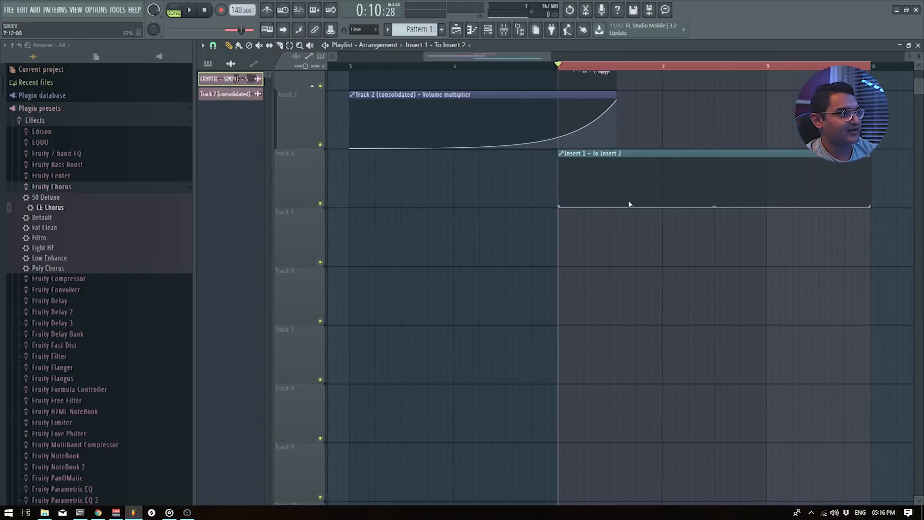
Move the send automation clip to the vocal's onset on Track 4 and shape it to rise to 100% and drop to 0%
drag(629, 200, 569, 141)
scroll(573, 144, up, 2)
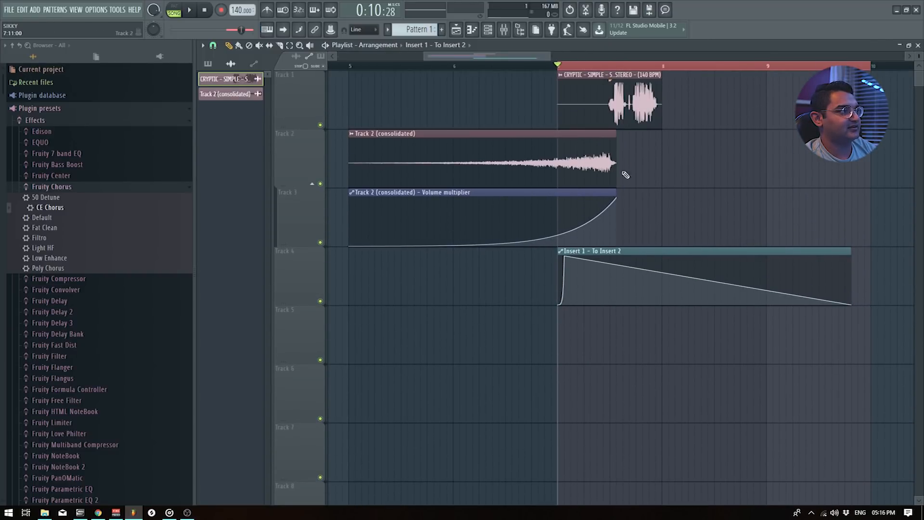
drag(587, 248, 626, 251)
drag(620, 300, 620, 277)
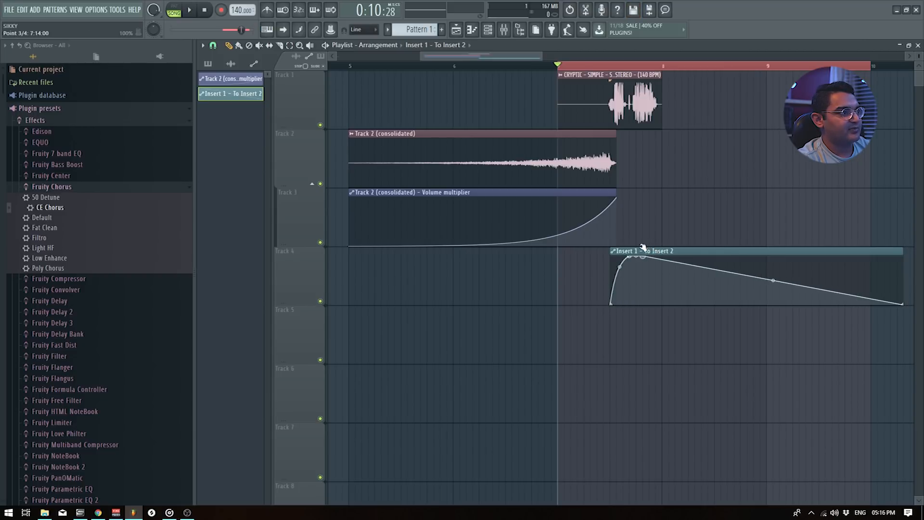
drag(649, 260, 639, 314)
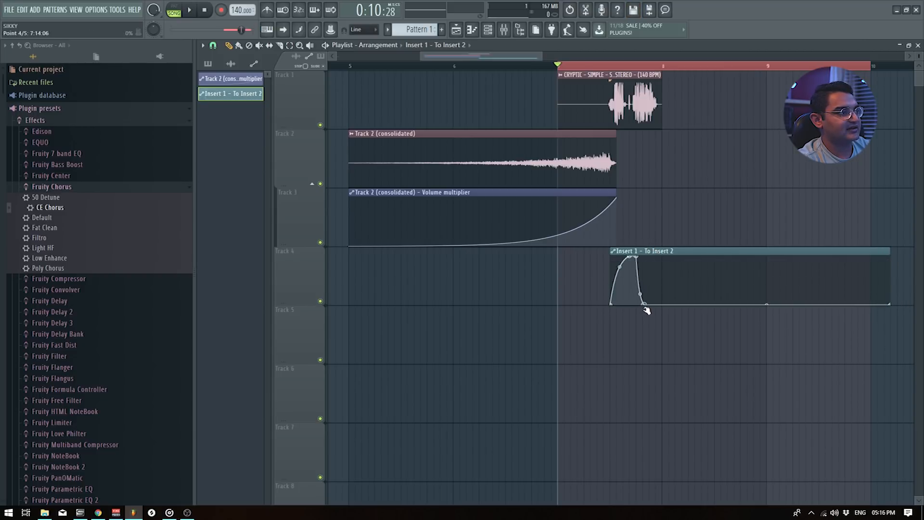
Steepen the send automation's rise and extend its 100% plateau to the end of the vocal at bar 8
scroll(629, 171, up, 4)
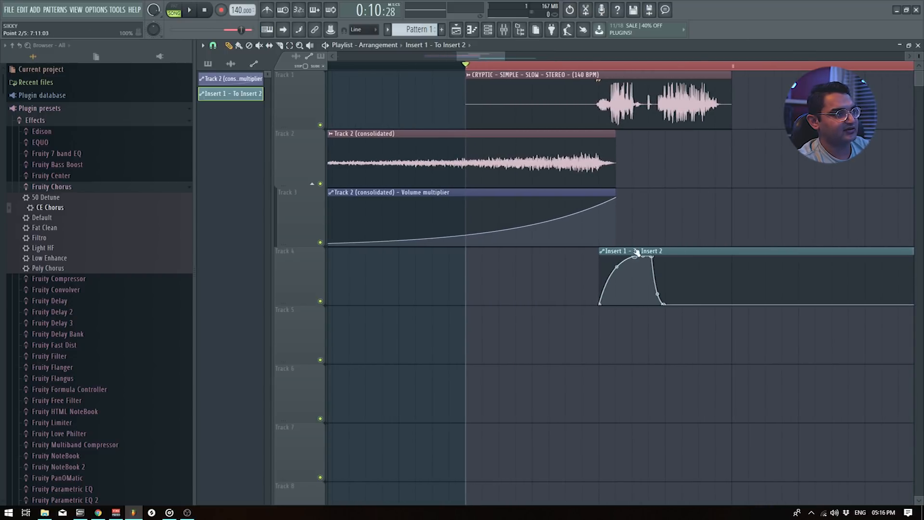
drag(641, 255, 612, 252)
drag(603, 68, 631, 69)
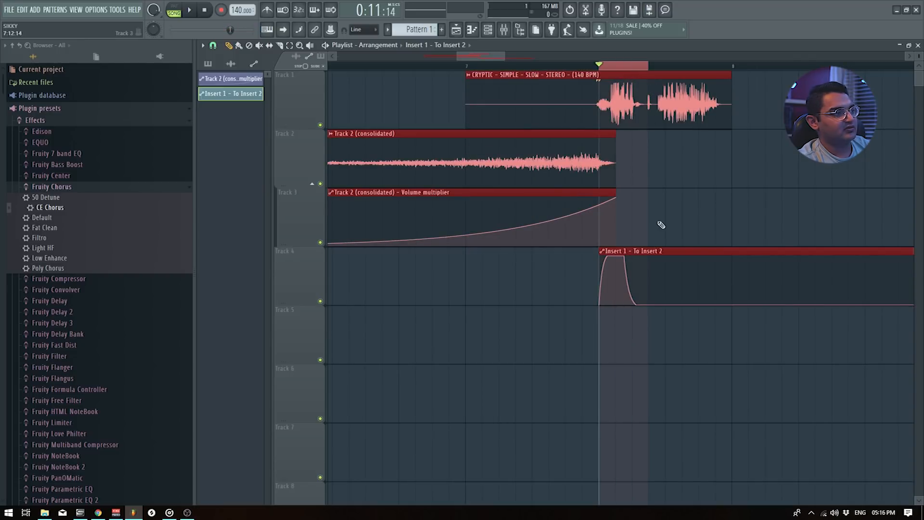
drag(625, 255, 623, 256)
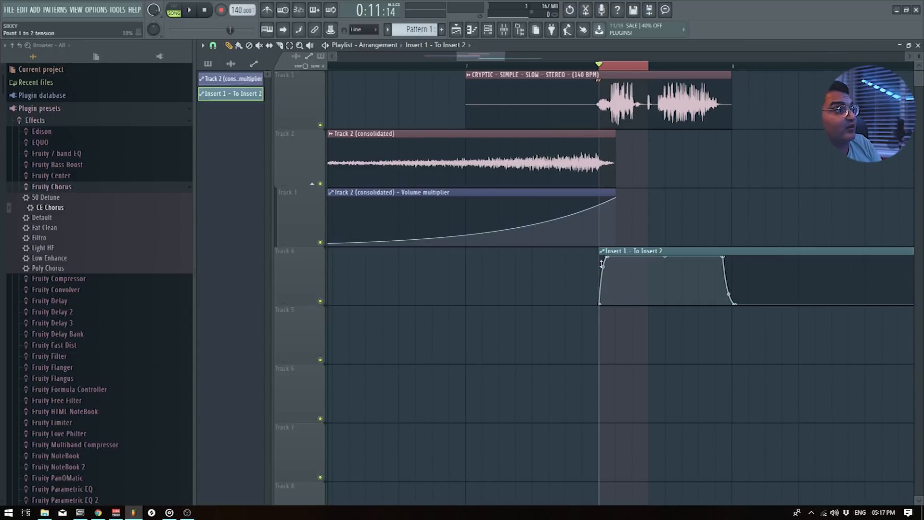
Select the span from the vocal's onset to bar 10 and play the automated delay send
scroll(699, 169, down, 4)
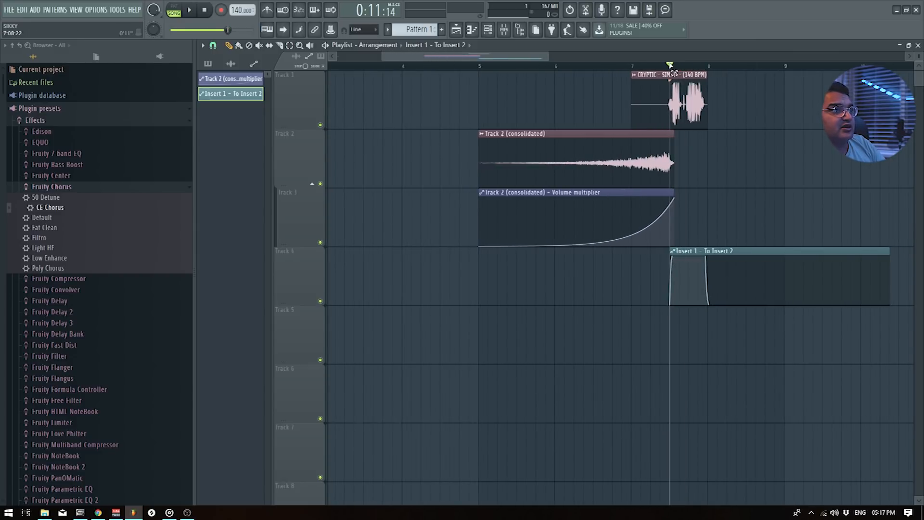
drag(673, 72, 864, 65)
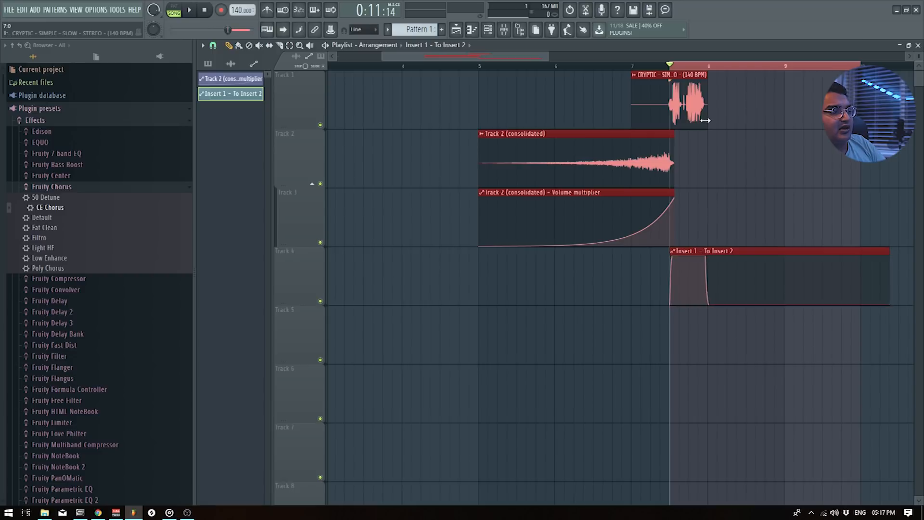
scroll(705, 120, up, 3)
key(space)
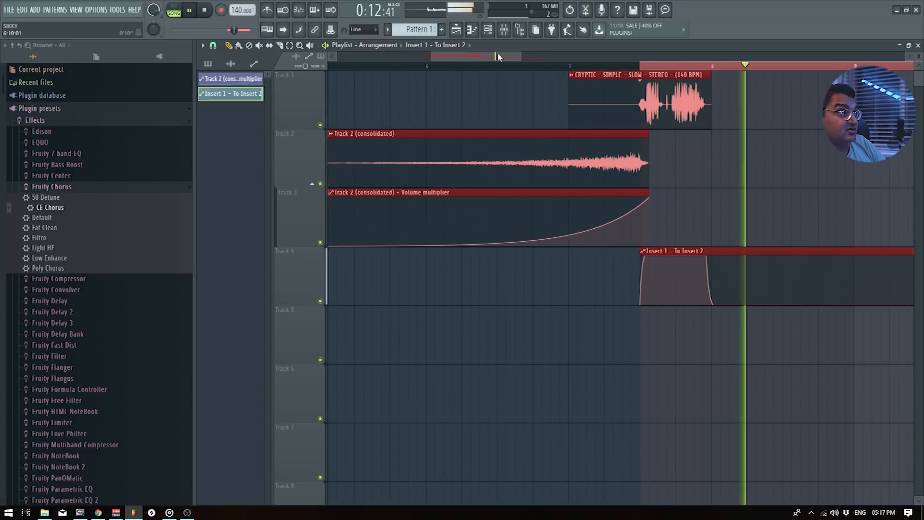
key(space)
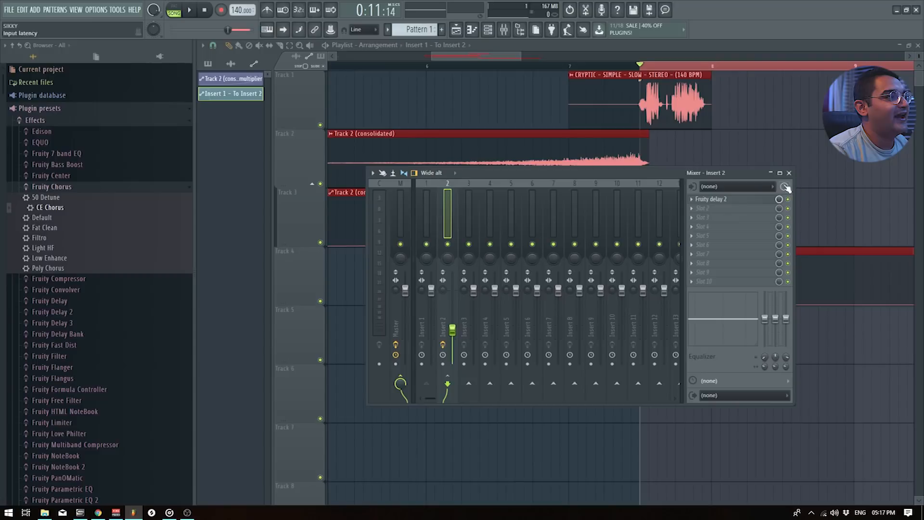
Set the Fruity Delay 2 time on Insert 2 to 8 steps and play the selected span
click(731, 200)
right_click(358, 149)
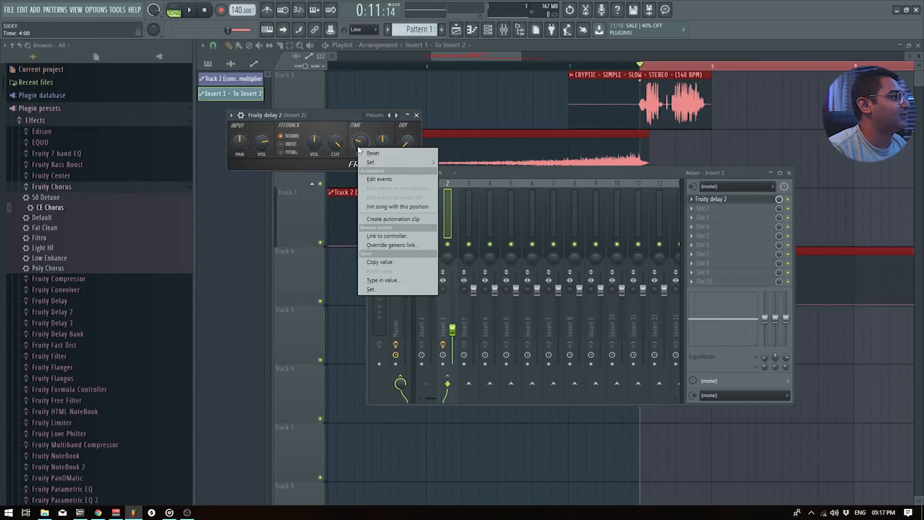
mouse_move(395, 167)
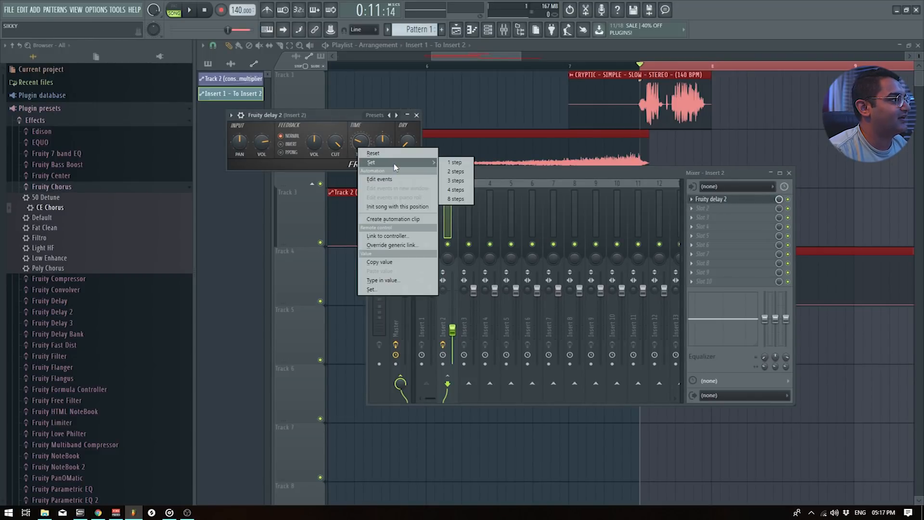
click(457, 199)
key(F12)
key(space)
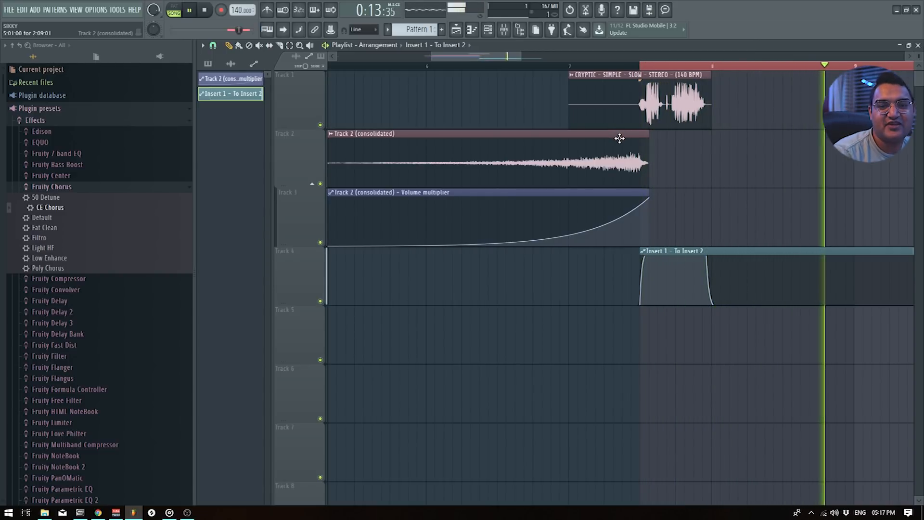
key(space)
Add Fruity Flanger to the second effect slot of Insert 2
click(504, 29)
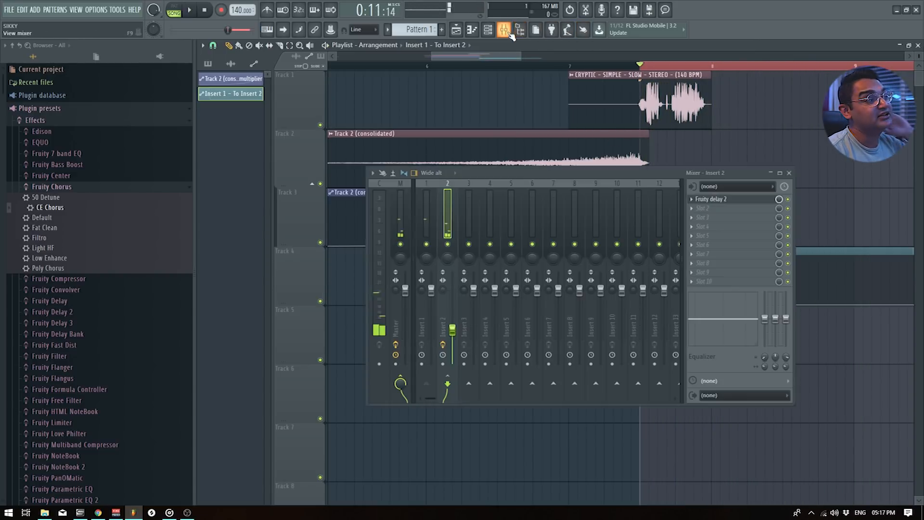
click(700, 209)
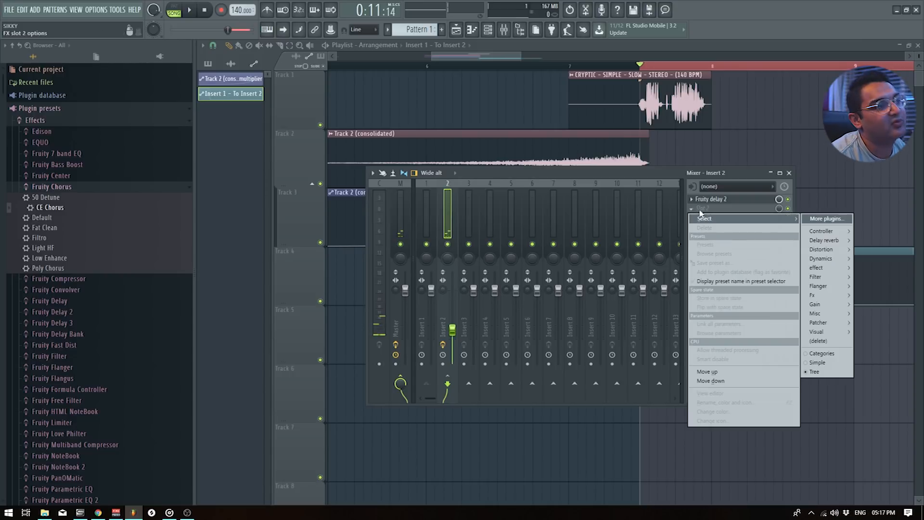
mouse_move(828, 285)
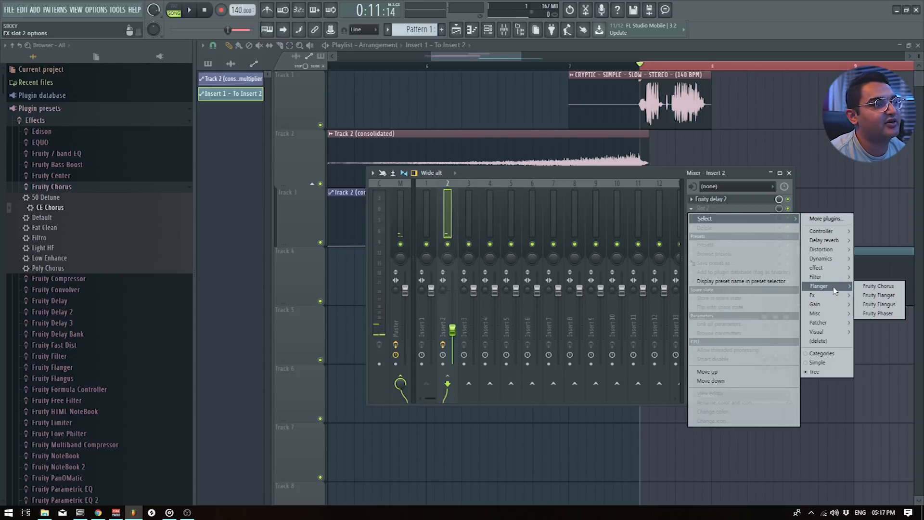
click(888, 294)
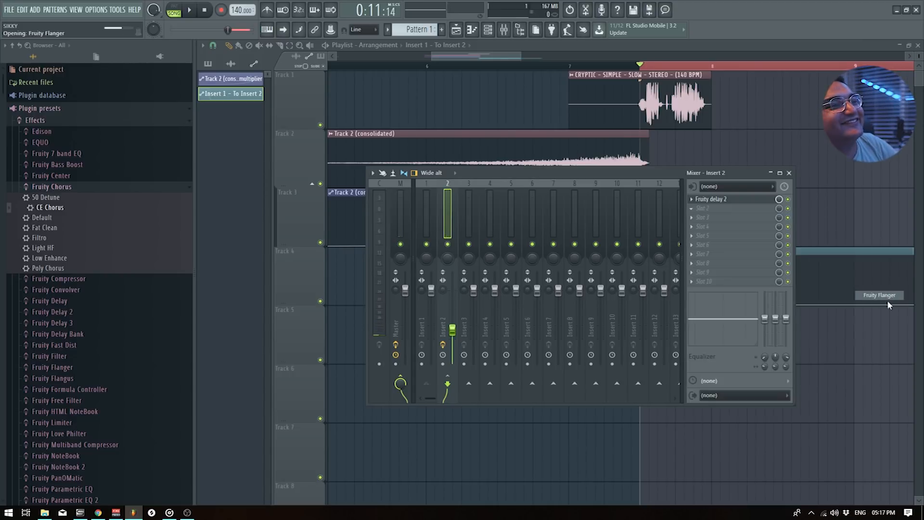
Switch Fruity Flanger to the Classic Deep preset while playing the selected span
click(544, 194)
key(space)
click(542, 193)
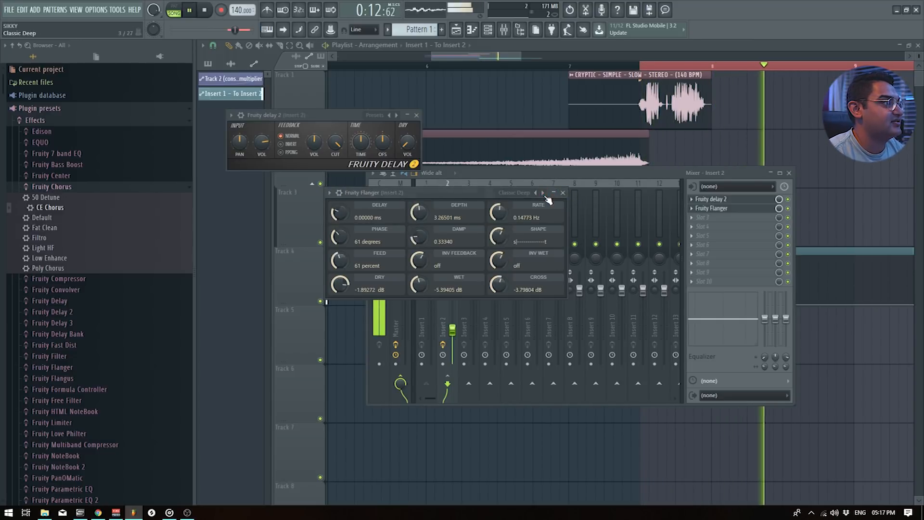
Stop playback and add Fruity Parametric EQ 2 to the third effect slot of Insert 2
key(space)
click(725, 219)
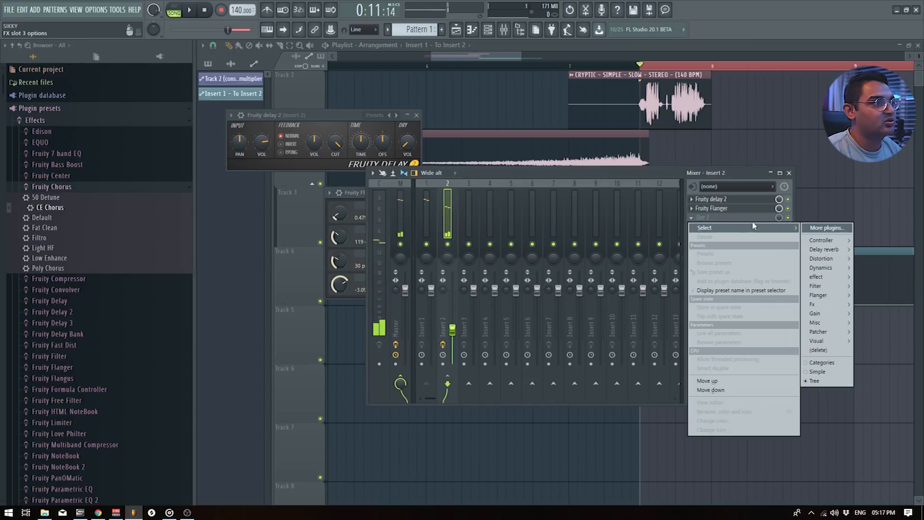
mouse_move(818, 286)
click(889, 313)
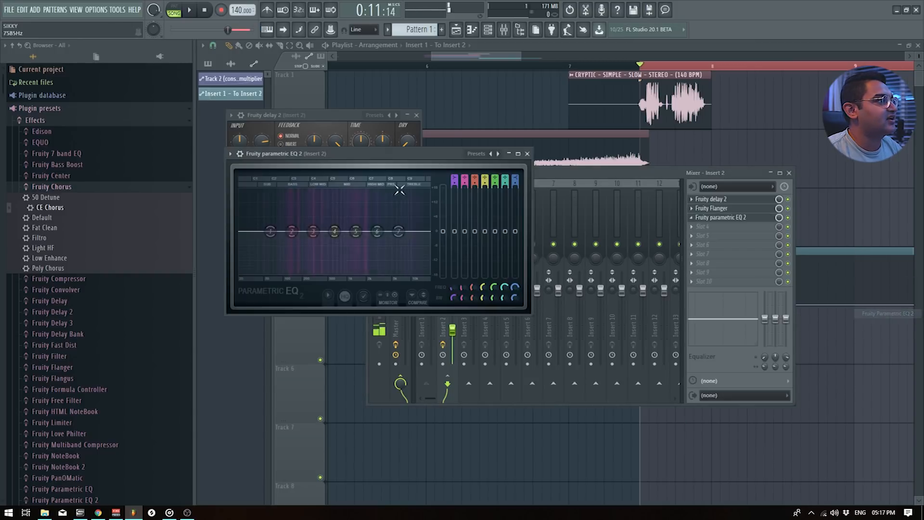
Load the Radio preset in Fruity Parametric EQ 2, play the selected span, and close the EQ
click(495, 154)
click(500, 268)
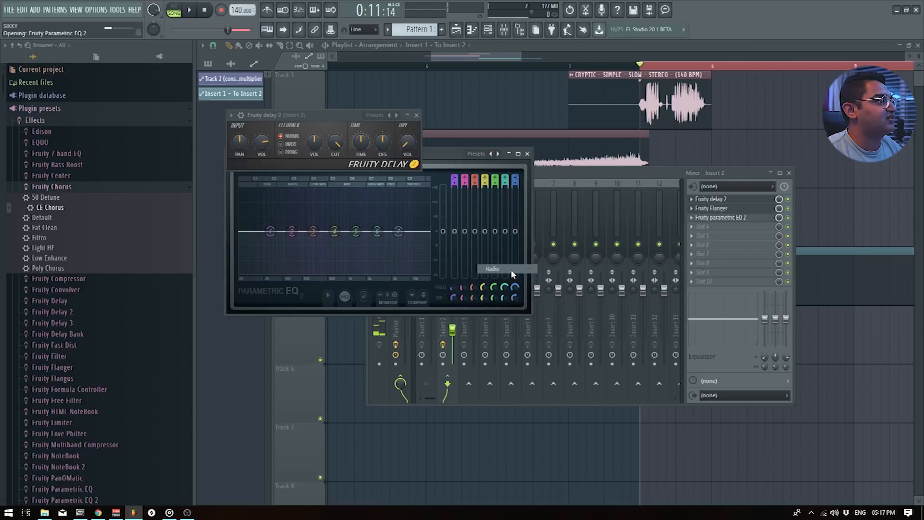
drag(388, 154, 535, 268)
key(space)
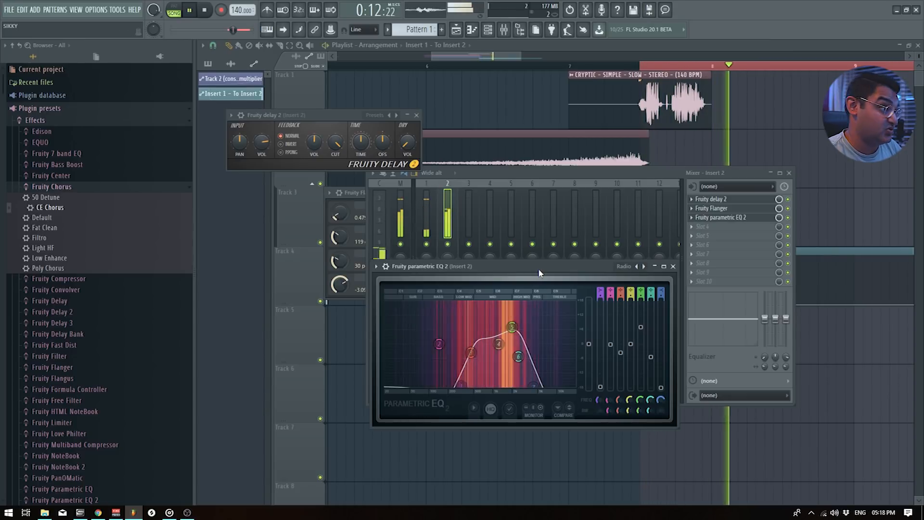
key(space)
click(673, 266)
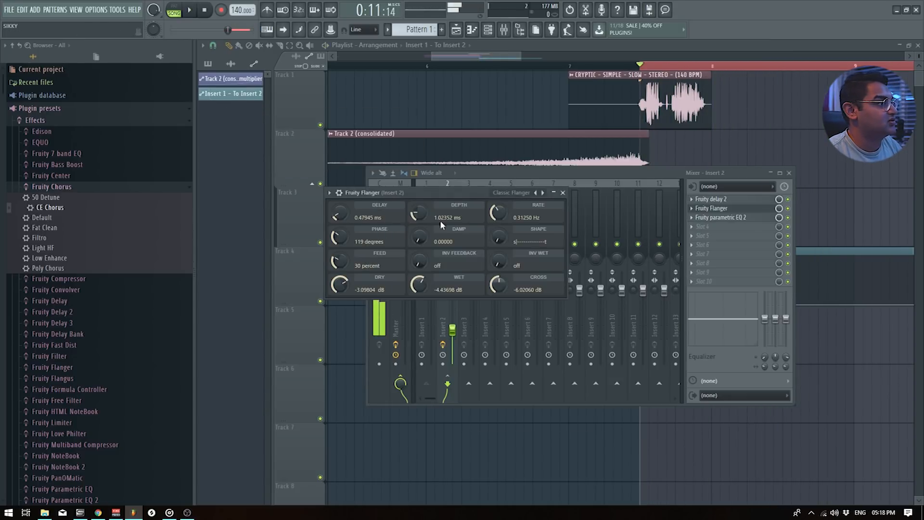
Add Fruity Reeverb 2 to Insert 2's fourth slot, with early reflections at 125%, wet raised and dry lowered, and play the span
click(702, 226)
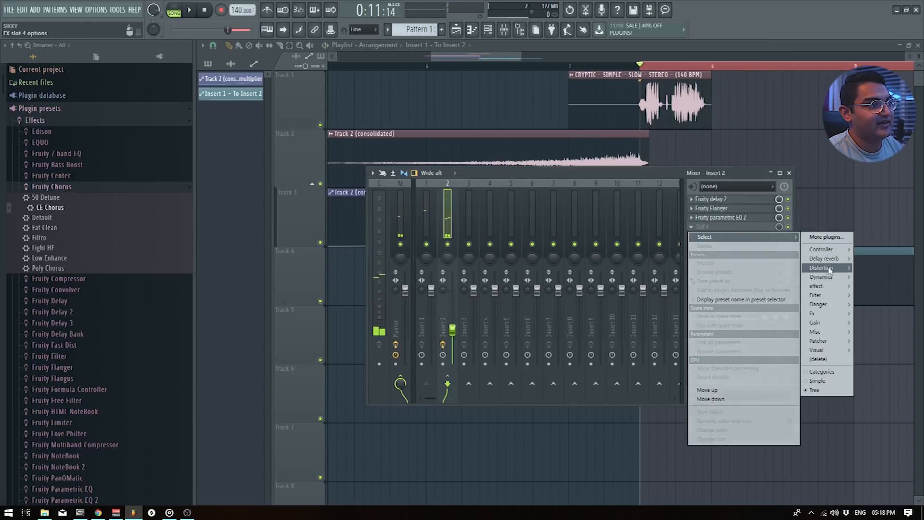
mouse_move(825, 258)
click(895, 295)
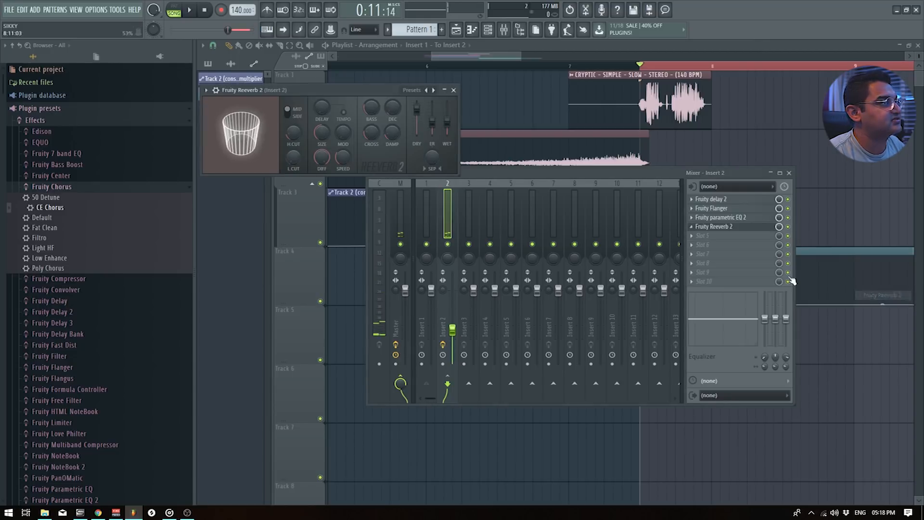
drag(447, 119, 431, 102)
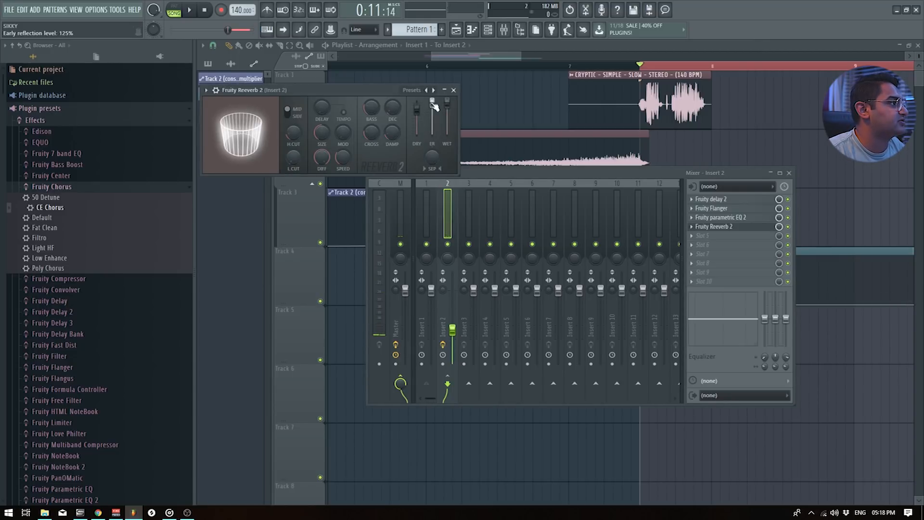
key(space)
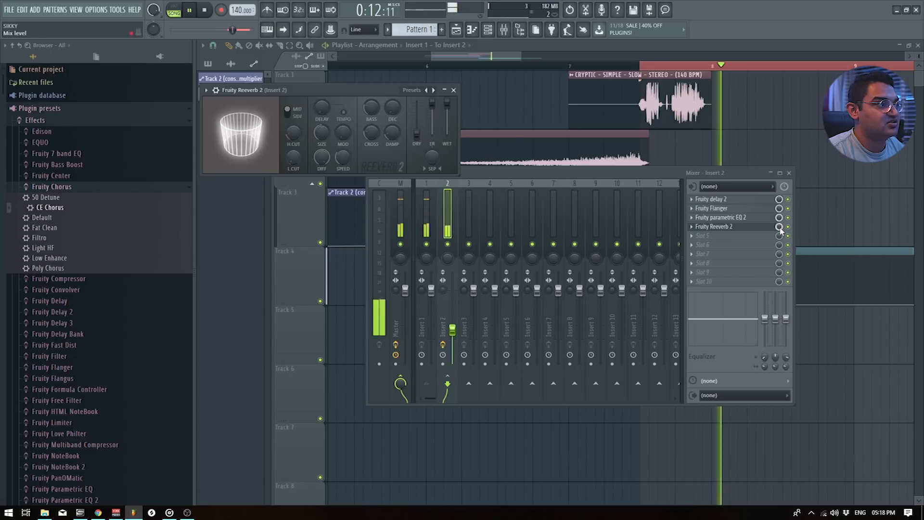
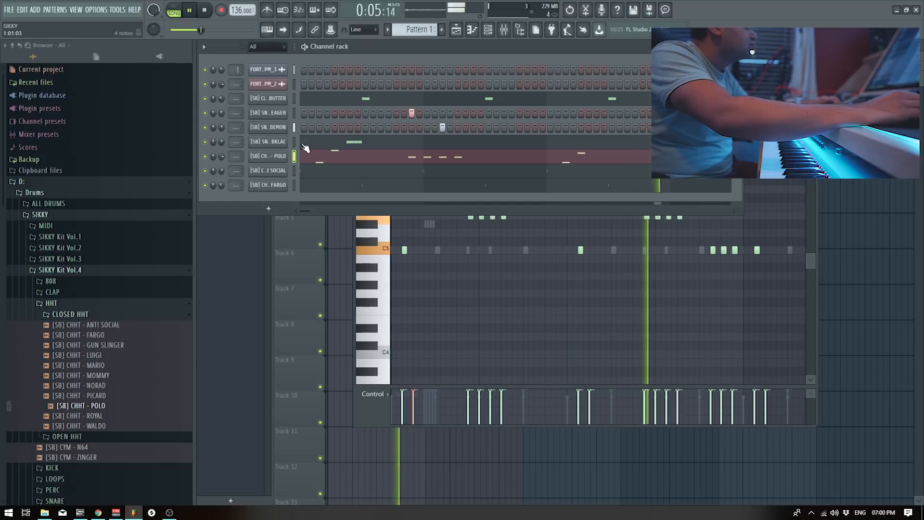
Add the Gun Slinger closed hi-hat on every second step and adjust the Gun Slinger and Fargo channel volumes during playback
key(space)
click(106, 369)
key(space)
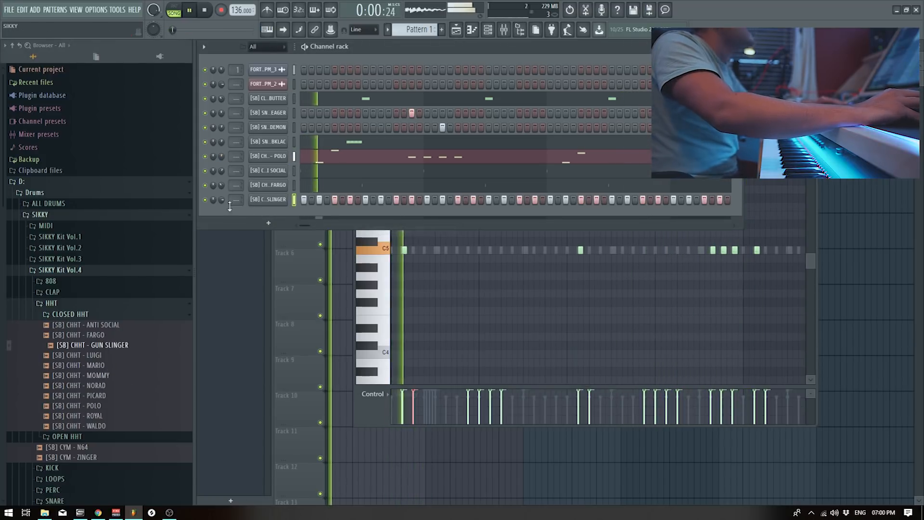
drag(221, 199, 221, 202)
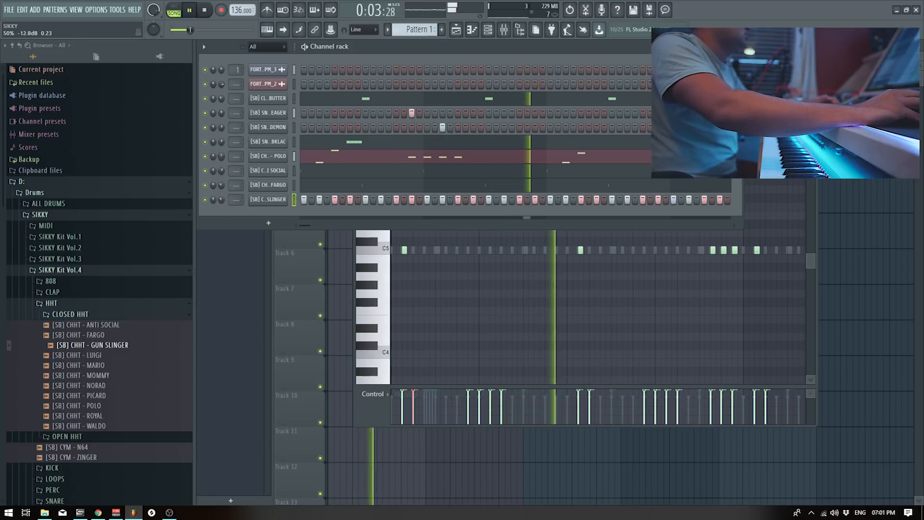
drag(222, 185, 222, 175)
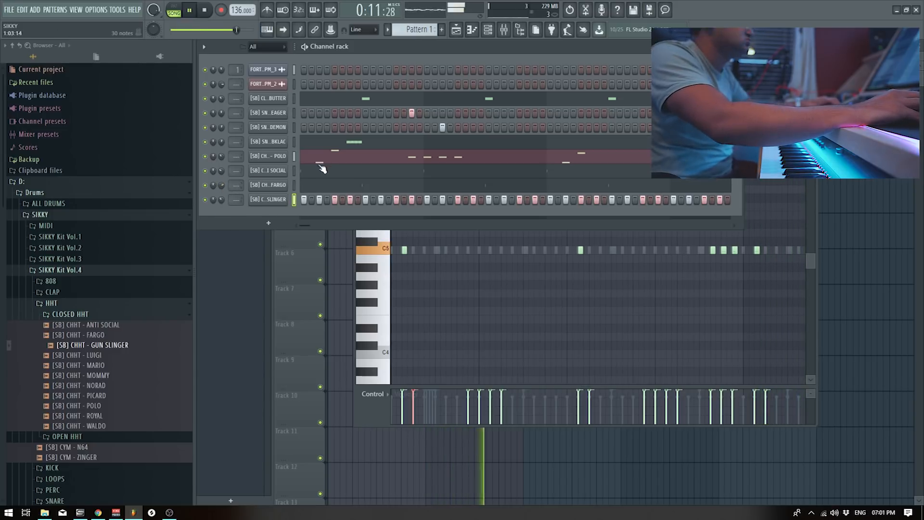
Select all of the Polo hi-hat's notes and shift them earlier so the first one starts at bar 1
click(384, 156)
scroll(458, 274, down, 3)
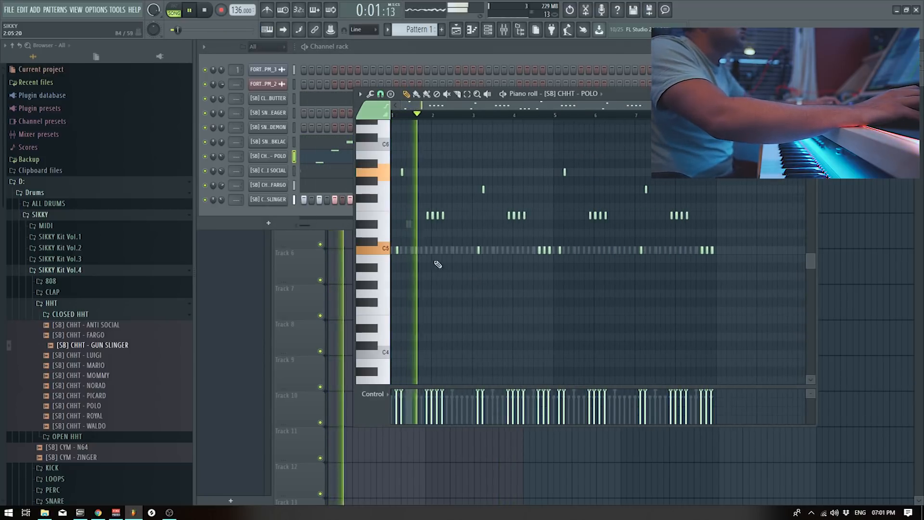
key(space)
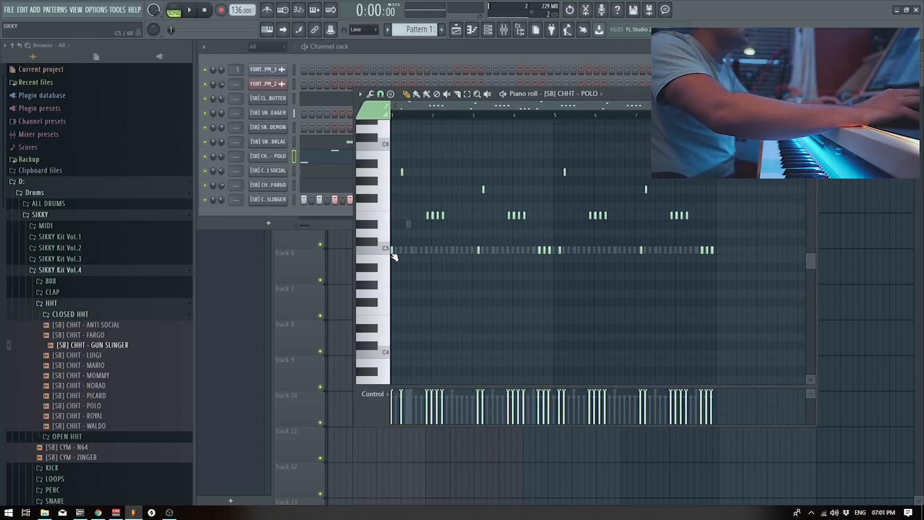
key(ctrl+a)
drag(396, 251, 384, 252)
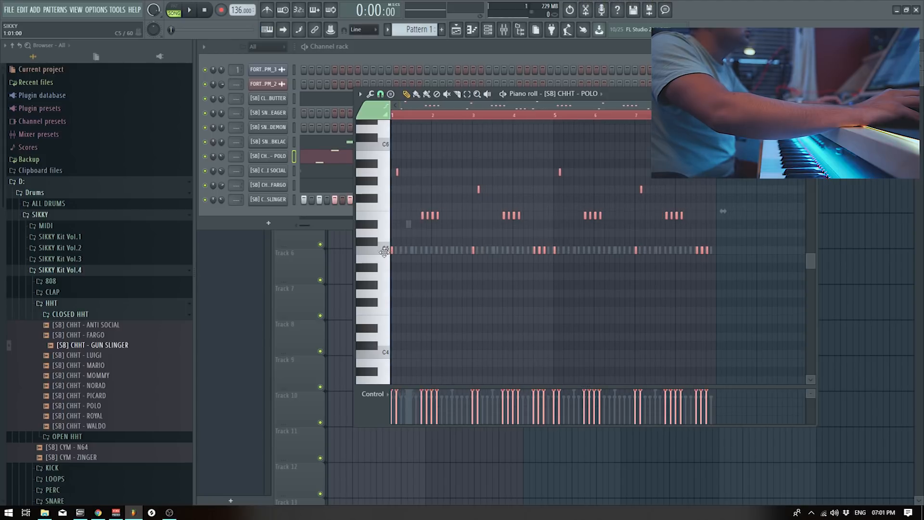
Scale the selected Polo hi-hat notes to 50%, duplicate them to fill bars 5 to 8, and play the pattern
drag(724, 212, 578, 216)
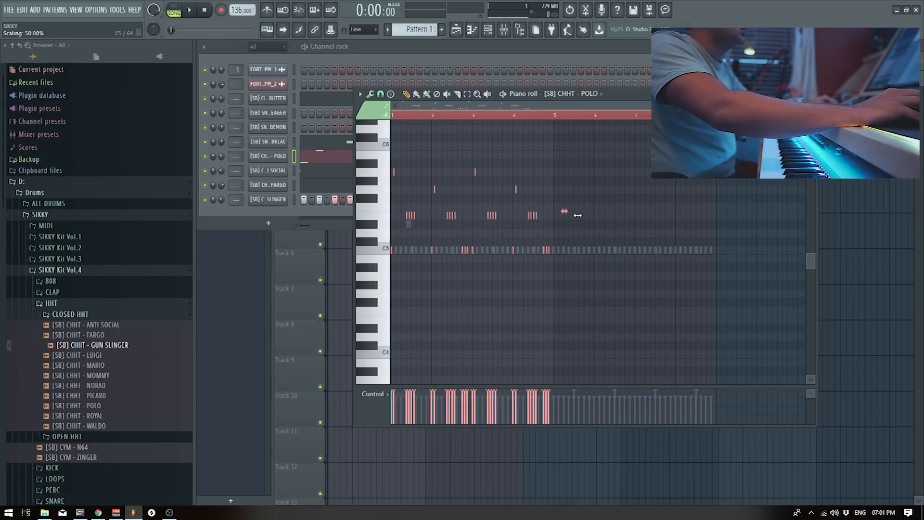
key(space)
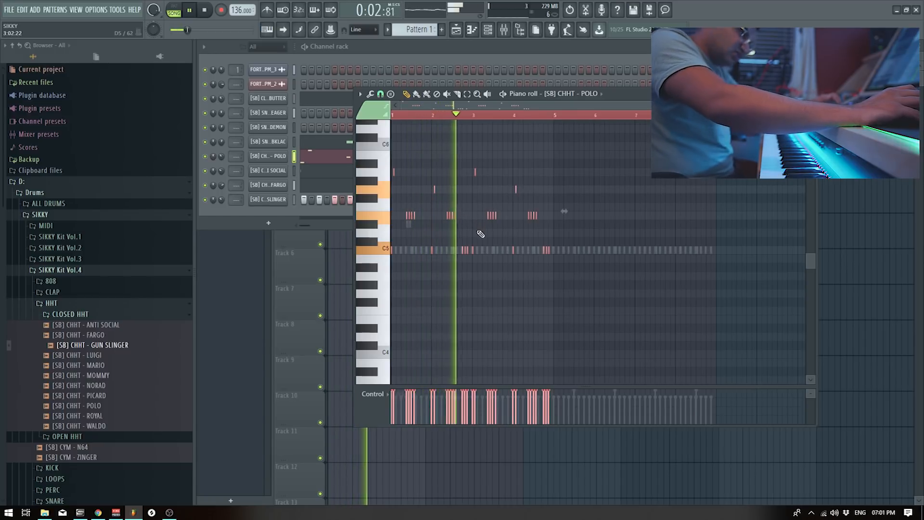
key(space)
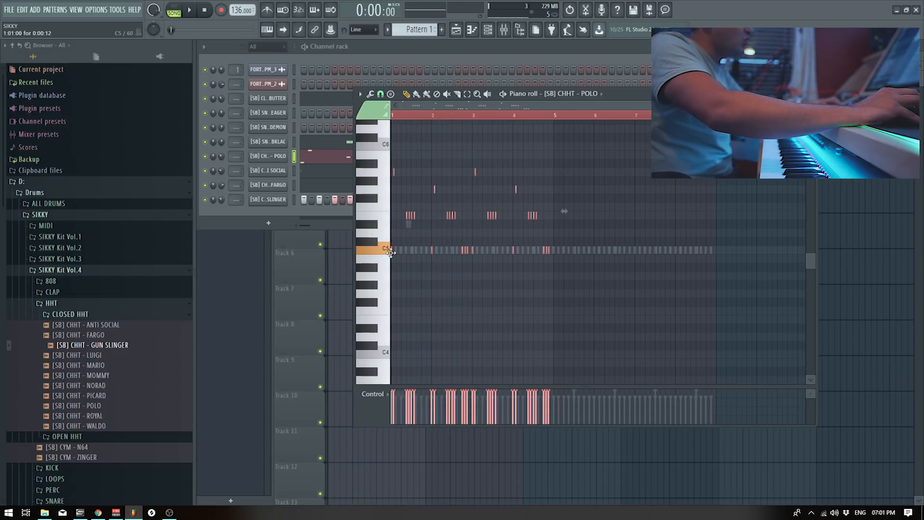
key(ctrl+b)
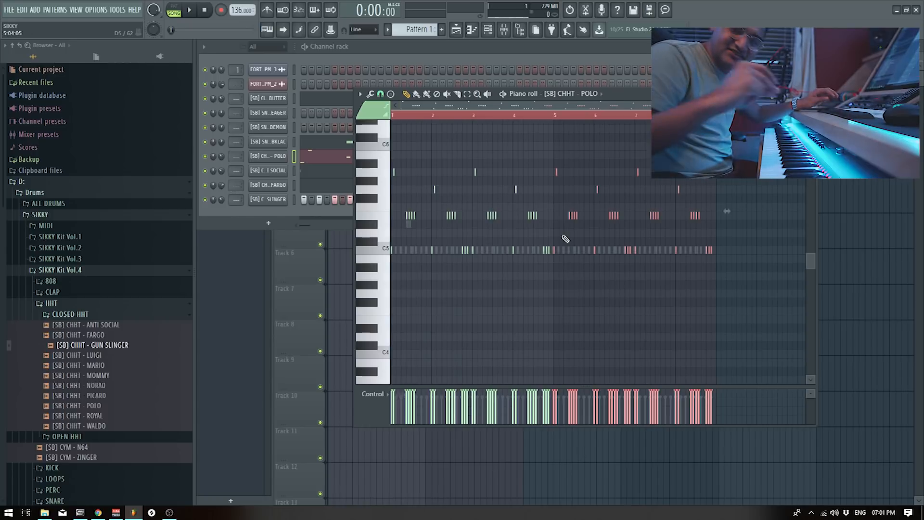
key(space)
key(F7)
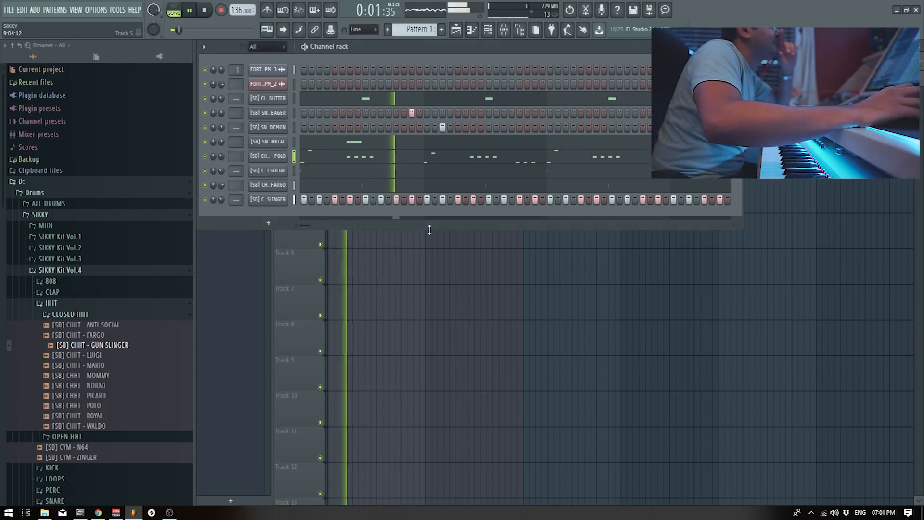
Open the kick samples of SIKKY Kit Vol.4 and audition the first three, ending on DIE HARD
click(82, 315)
click(77, 303)
click(75, 314)
key(space)
click(84, 325)
click(88, 335)
click(94, 345)
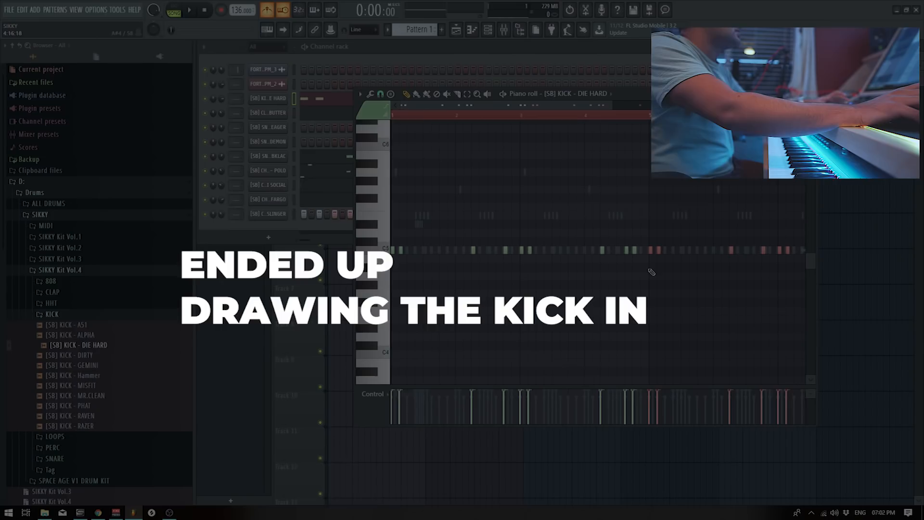
Play the DIE HARD kick pattern and place a C5 kick note in the second half of bar 6
key(space)
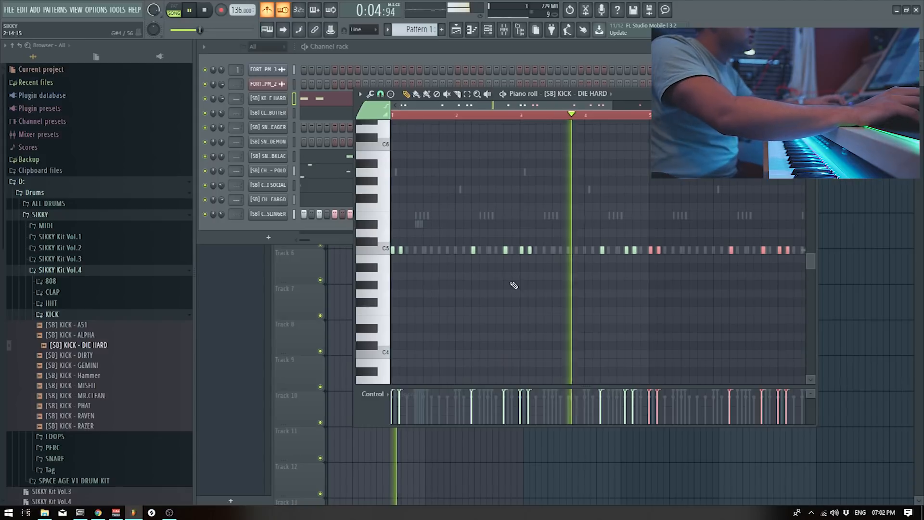
ctrl+scroll(616, 271, down, 1)
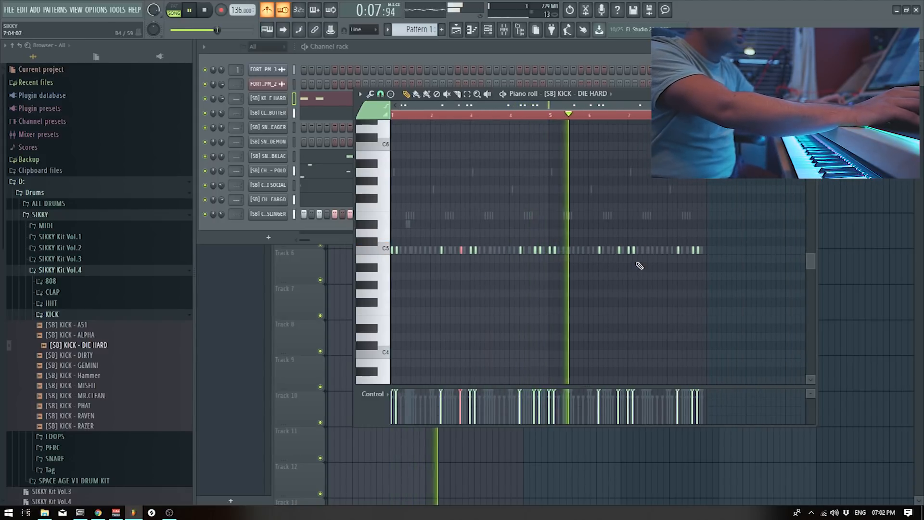
click(614, 250)
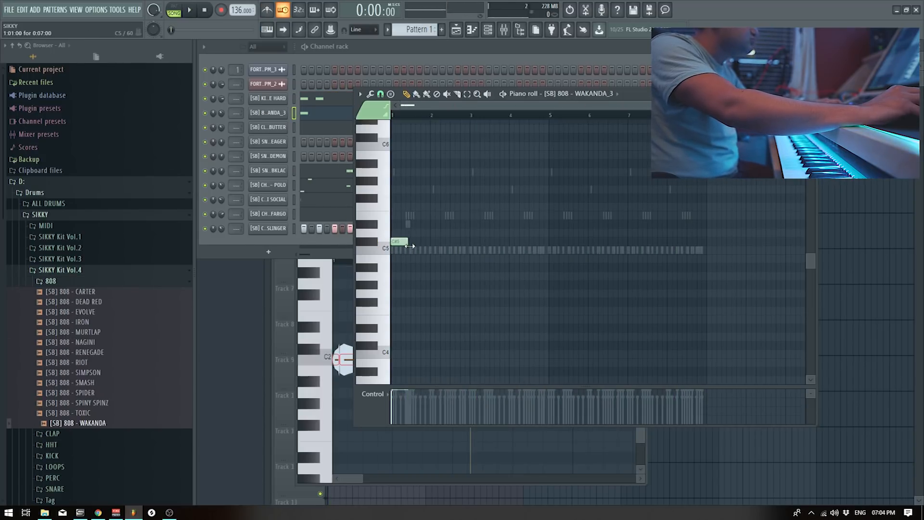
Play the C#5 WAKANDA 808 note with the beat and place an F5 808 note in bar 2
key(space)
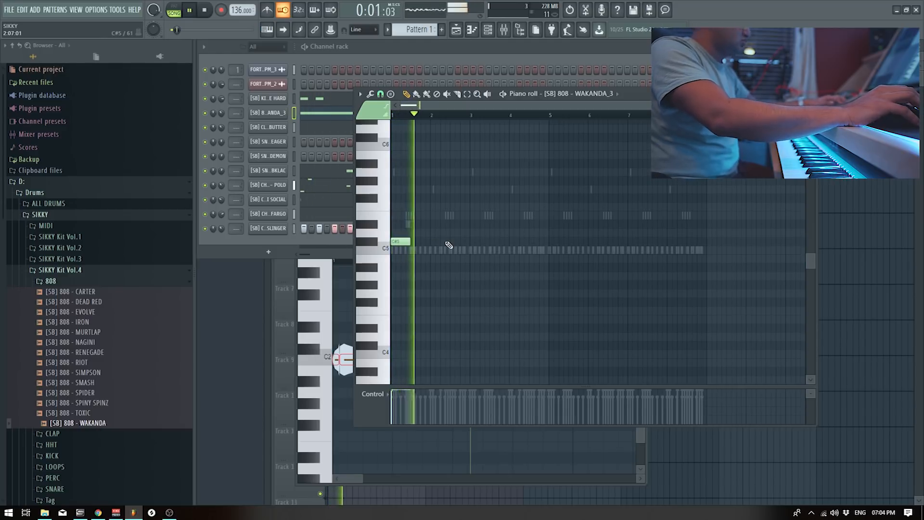
key(space)
mouse_move(443, 197)
mouse_down()
mouse_move(441, 215)
mouse_move(443, 207)
mouse_up()
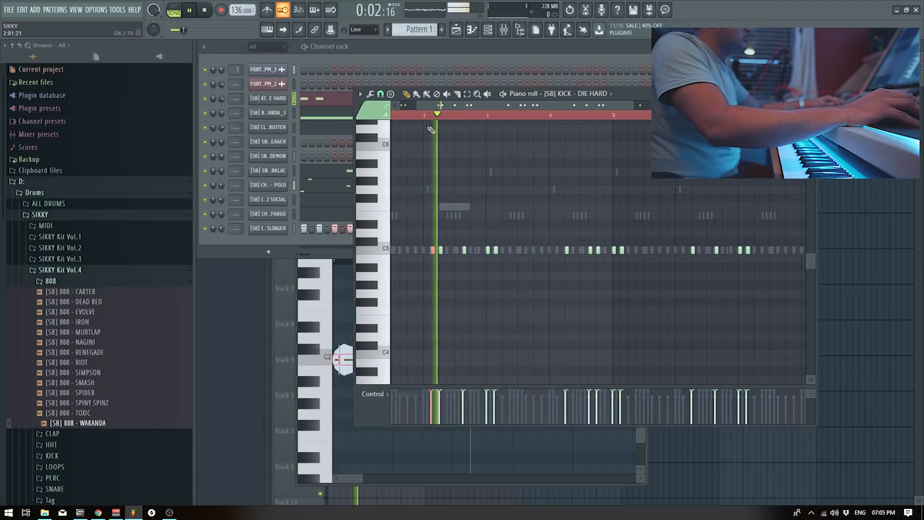
key(space)
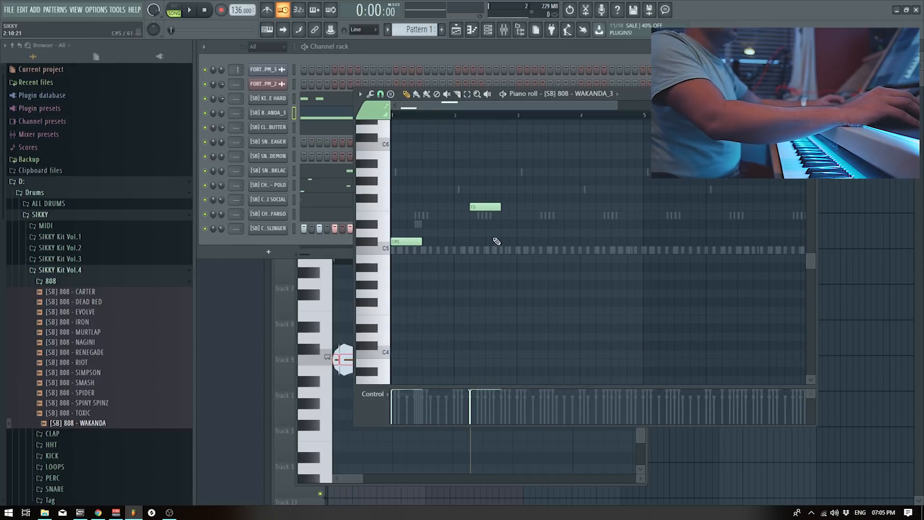
Add an E5 note beneath the F5 808 note in bar 2 and turn it into a slide note
double_click(491, 216)
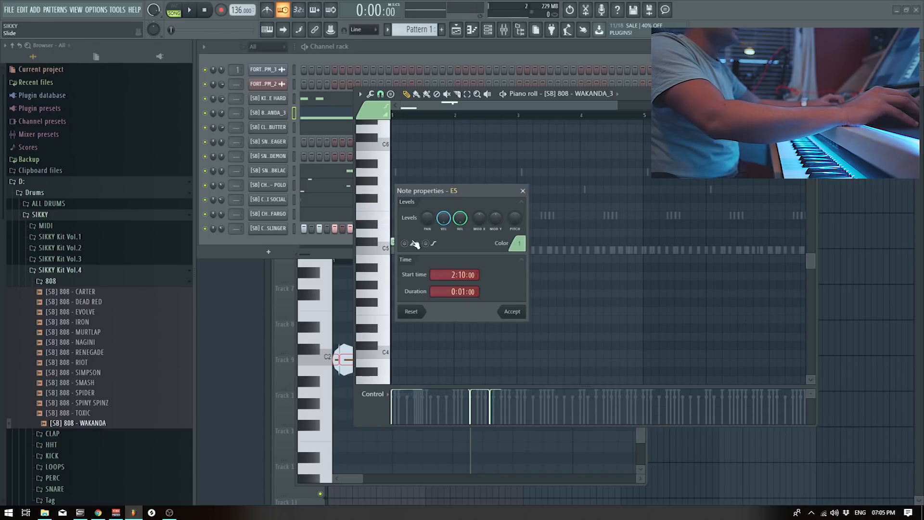
click(507, 312)
scroll(491, 235, up, 2)
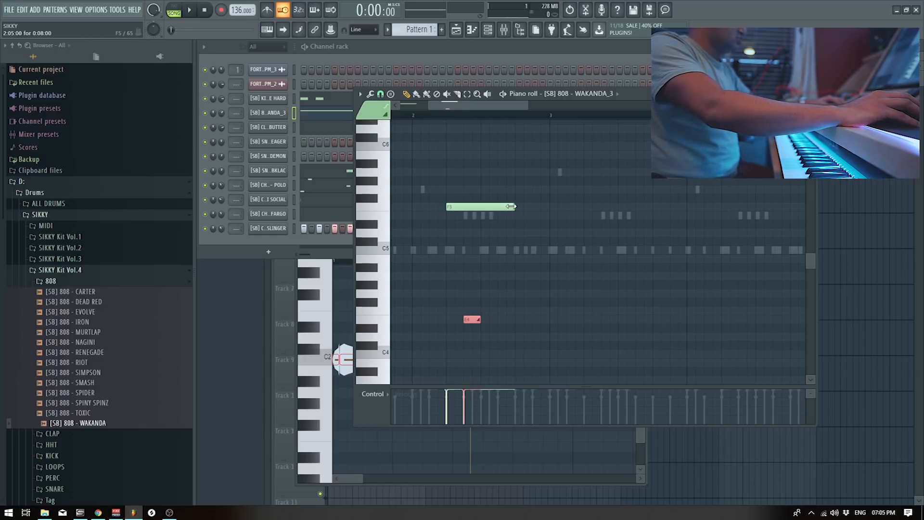
Duplicate the four-step F5 808 note right after itself, raise the slide note to F5, and play the pattern
key(ctrl+b)
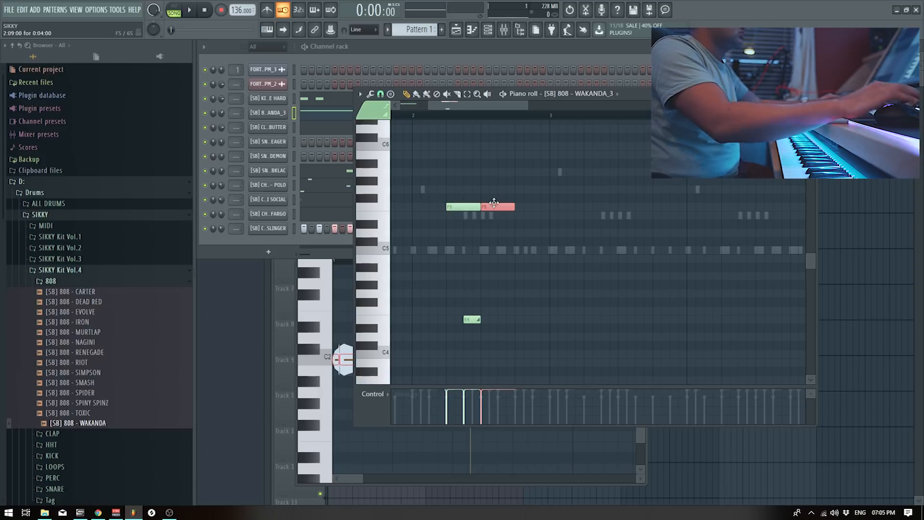
drag(469, 345, 454, 189)
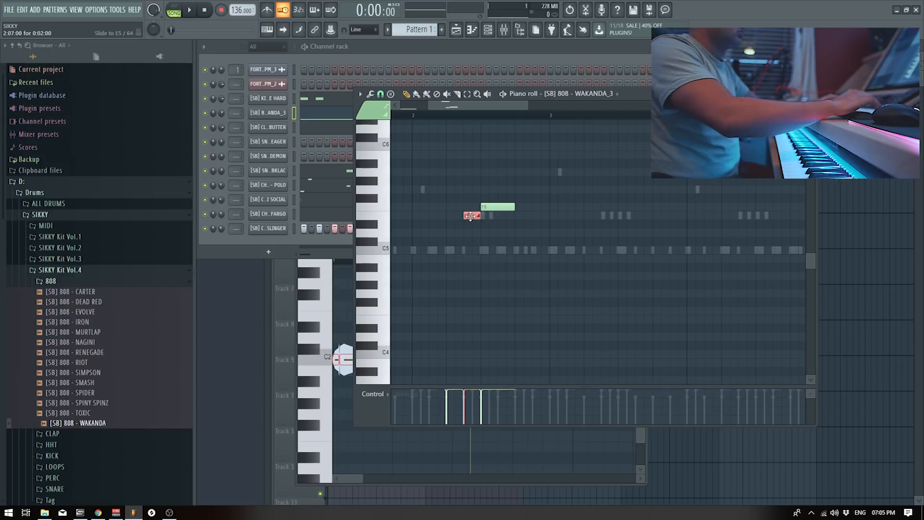
drag(470, 216, 470, 207)
key(space)
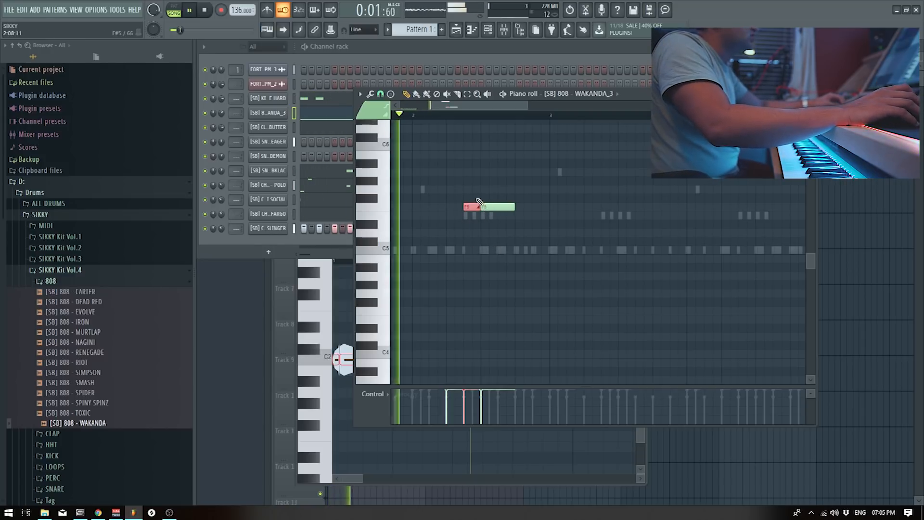
Stop playback and place an eight-step A4 808 note at step 2 of bar 3
key(space)
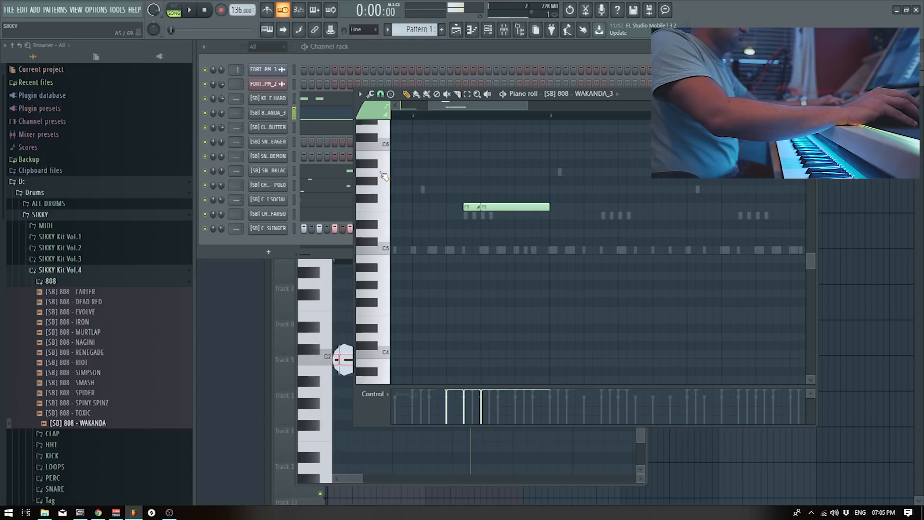
click(566, 274)
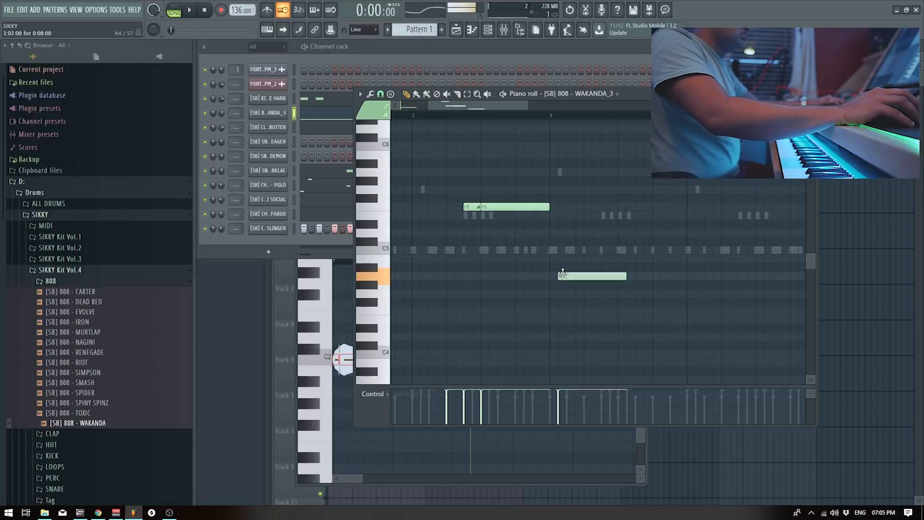
Play the pattern to listen to the A4 808 note in bar 3, and stop playback
scroll(633, 285, down, 3)
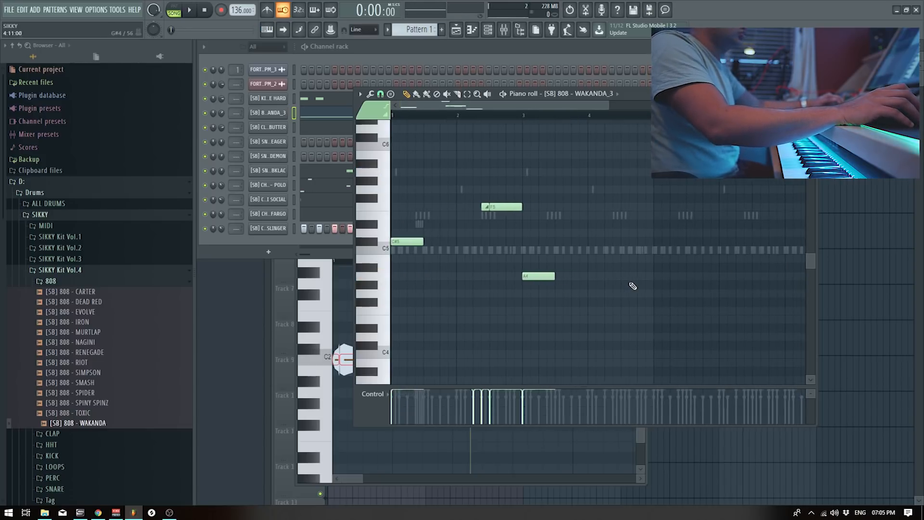
key(space)
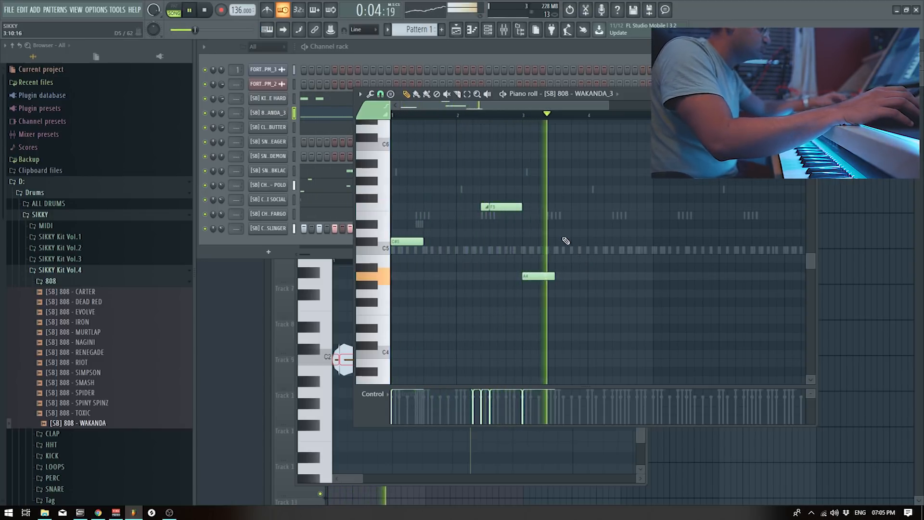
key(space)
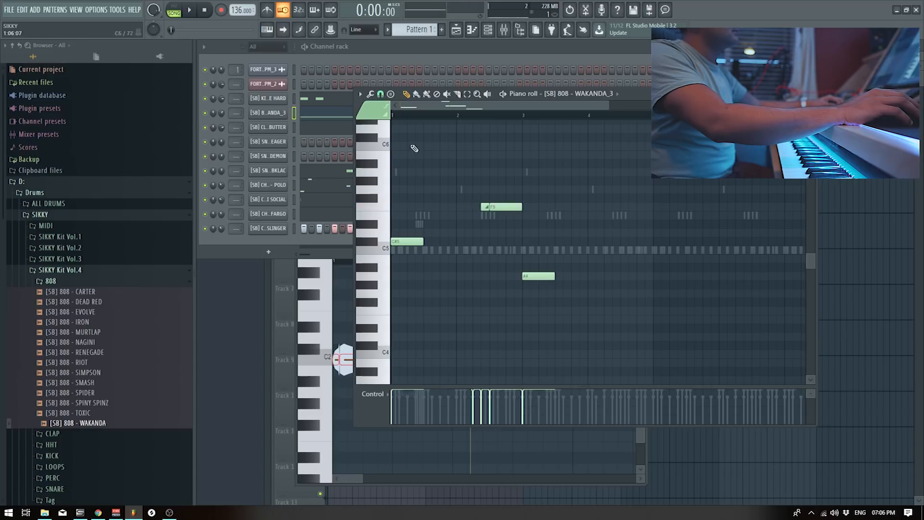
Transpose all three bar 2 808 notes, including the high slide note, down one semitone to E, and audition the pattern
scroll(391, 163, up, 3)
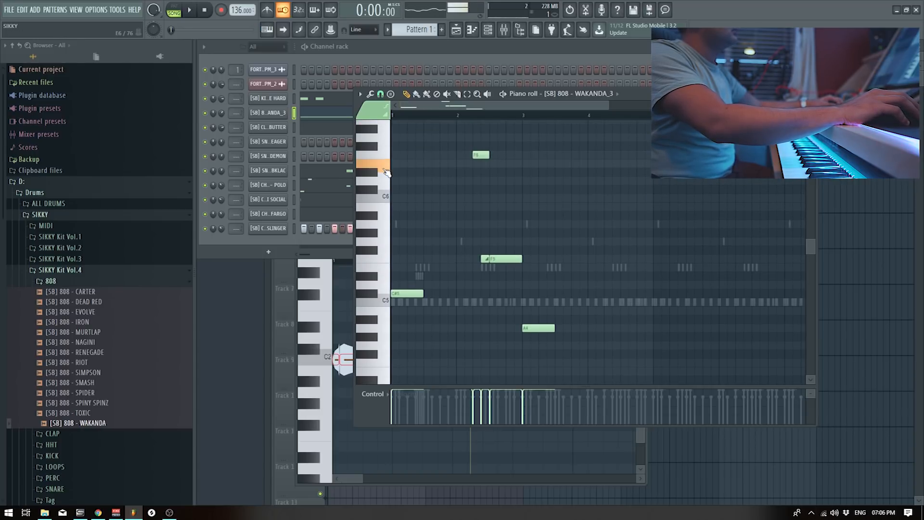
scroll(388, 171, up, 6)
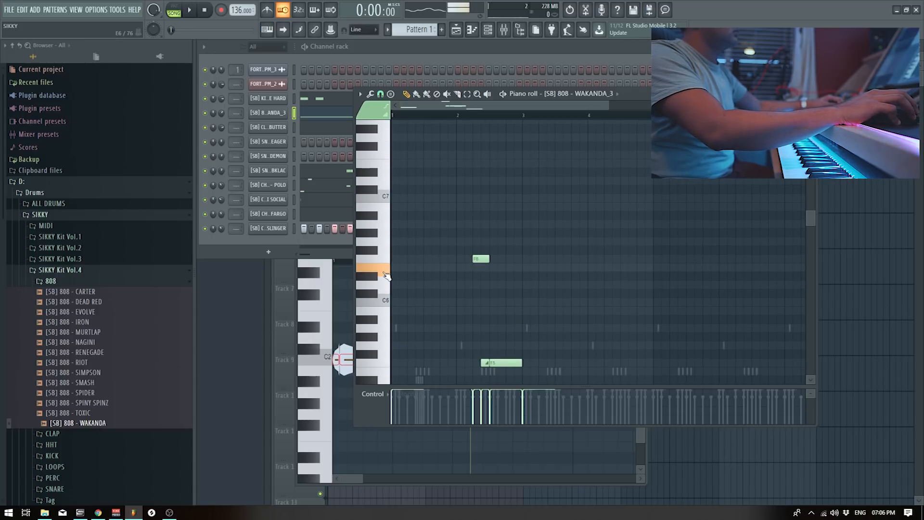
drag(484, 273, 524, 382)
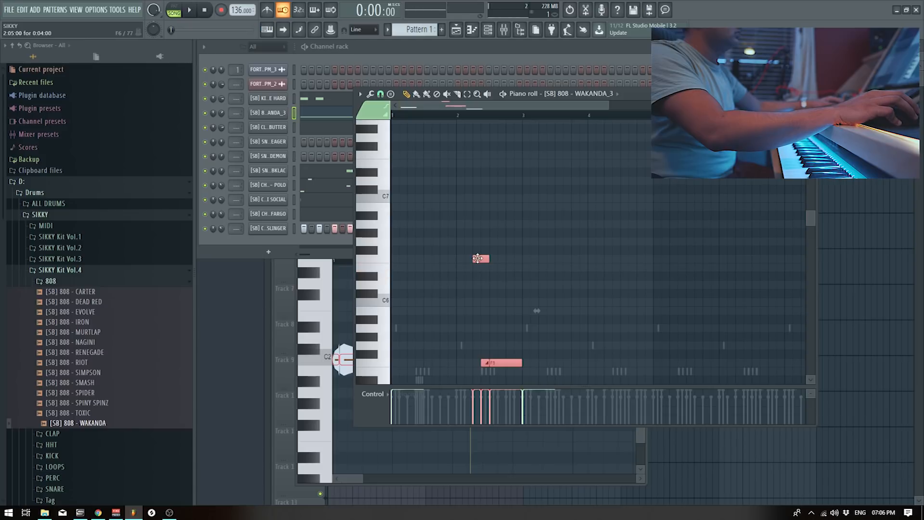
drag(481, 258, 484, 266)
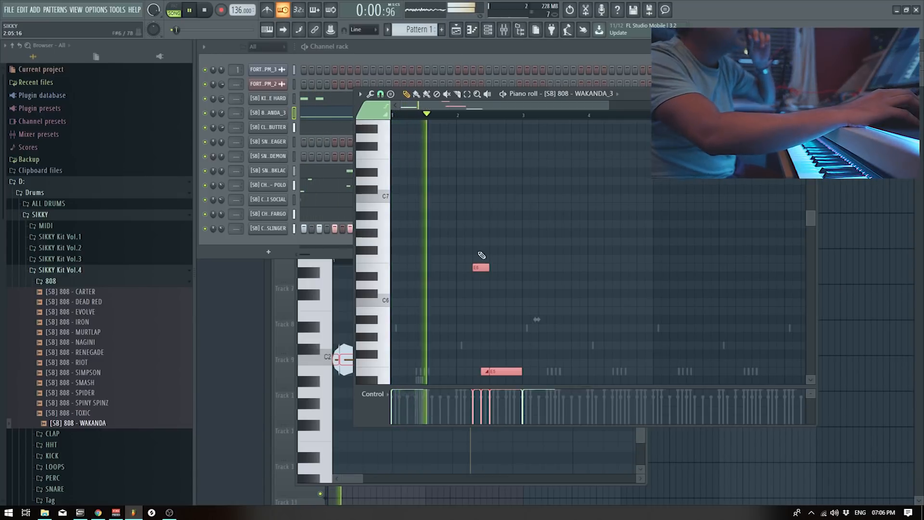
scroll(484, 259, down, 3)
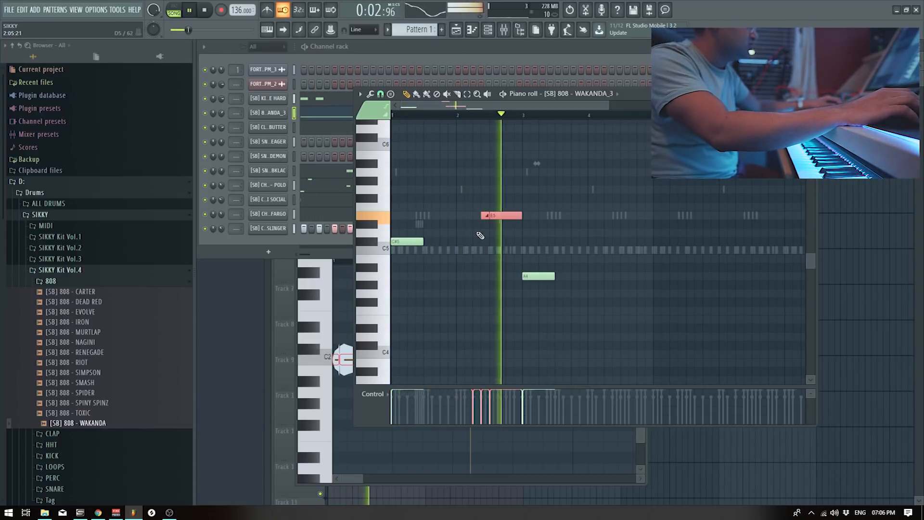
key(space)
Raise the bar 3 808 note to B4, transpose it up an octave to B5, and audition the pattern
scroll(398, 196, up, 2)
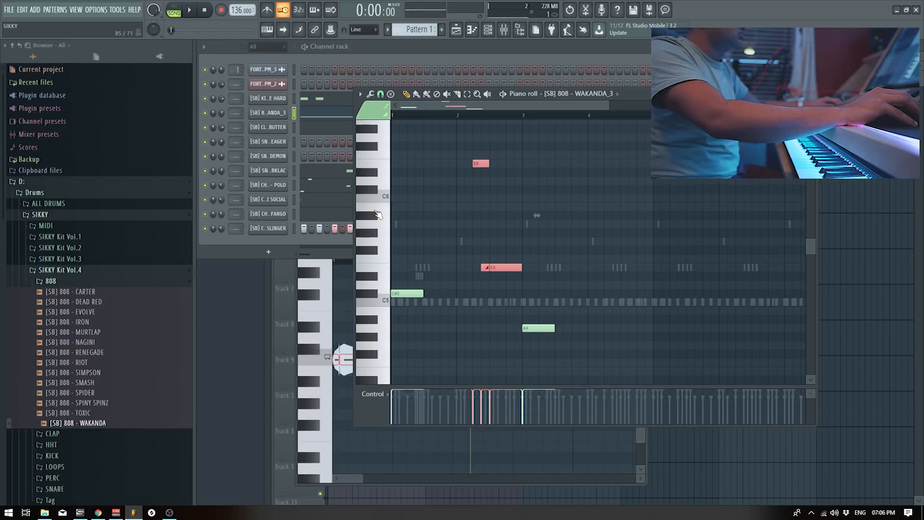
drag(534, 329, 533, 310)
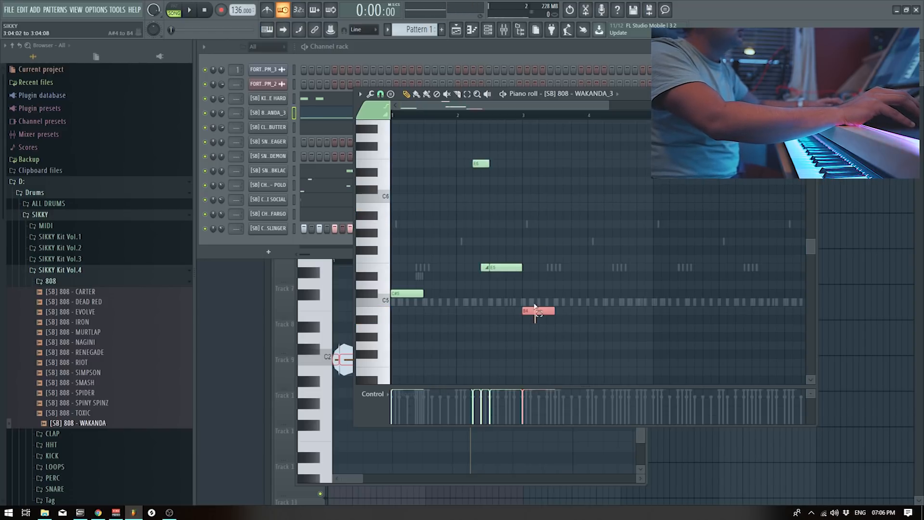
key(ctrl+Up)
key(space)
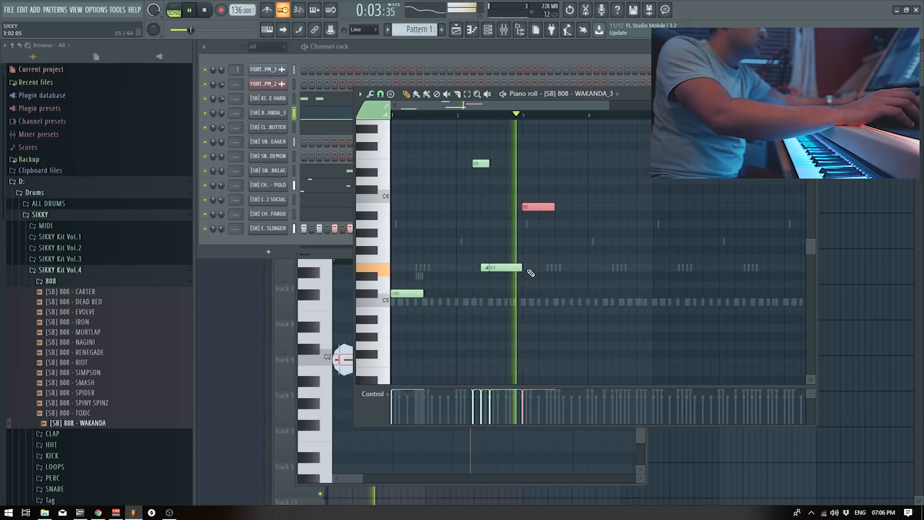
key(space)
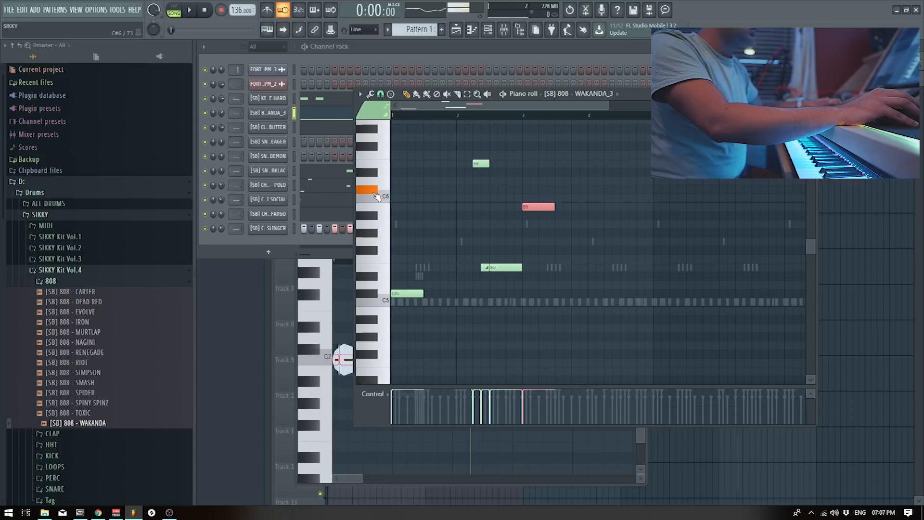
Place a C#5 808 note at step 5 of bar 4, shorten it to two steps, and duplicate it right after itself
click(598, 207)
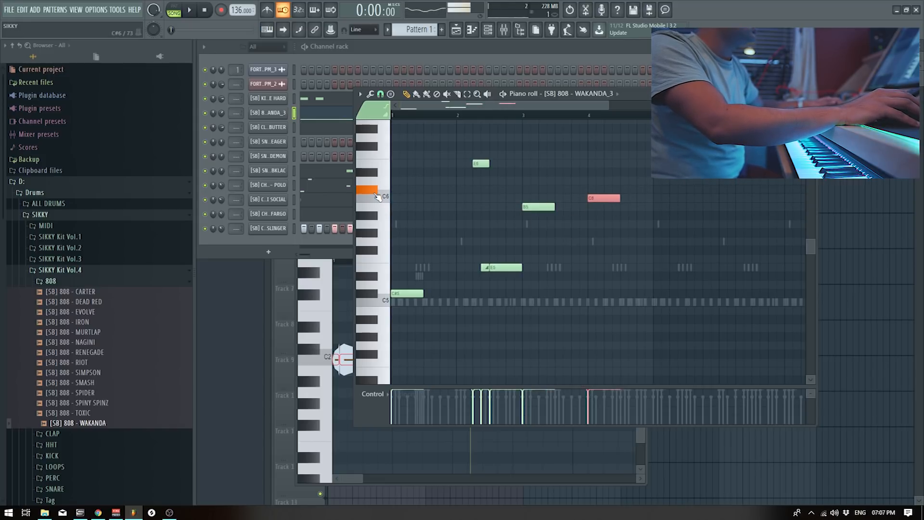
drag(602, 193, 603, 294)
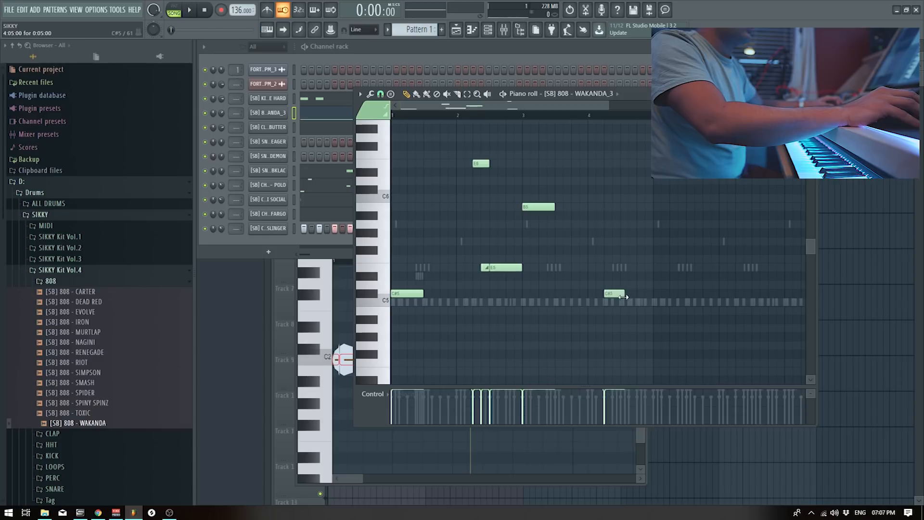
scroll(614, 299, up, 3)
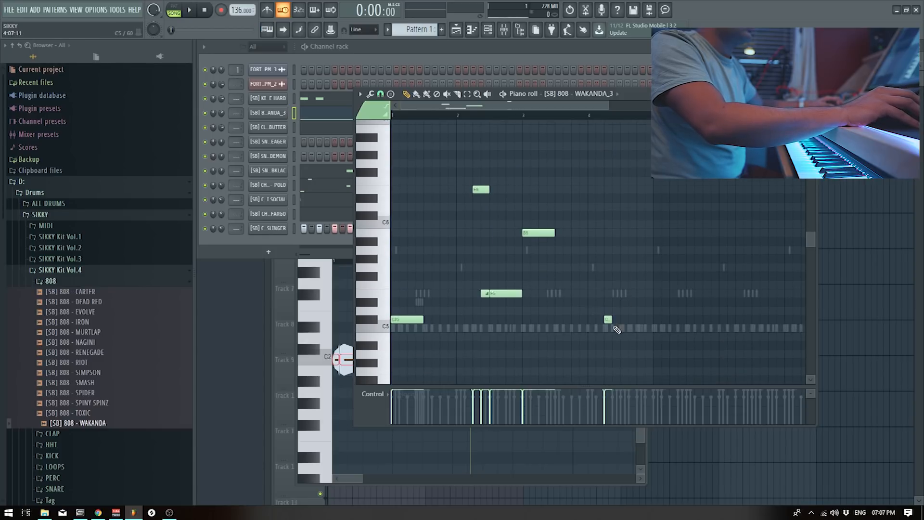
drag(610, 322, 603, 265)
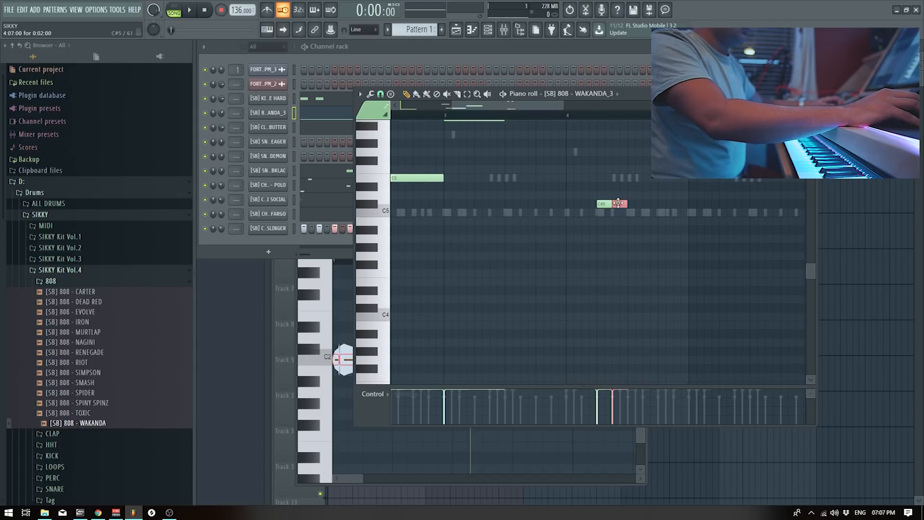
Add an eight-step C#5 808 note after the short pair in bar 4 and a two-step C#5 slide note at step 15
click(684, 205)
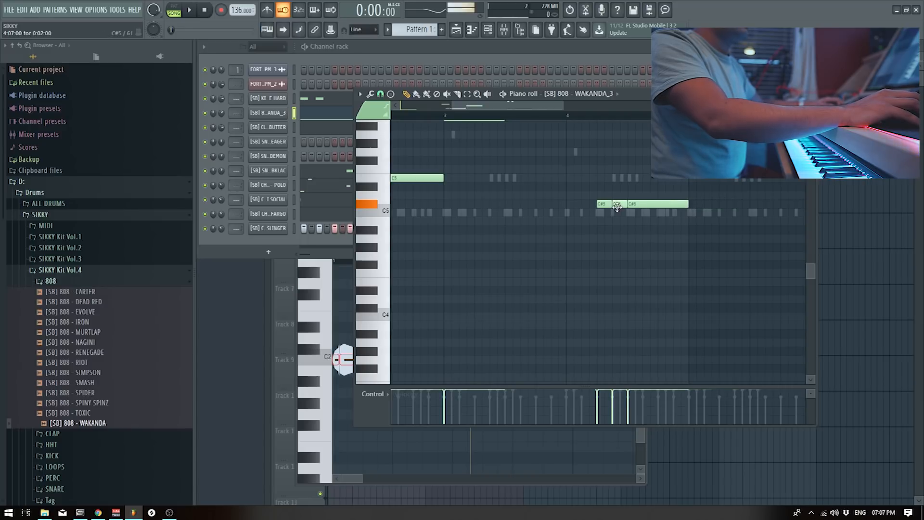
double_click(681, 205)
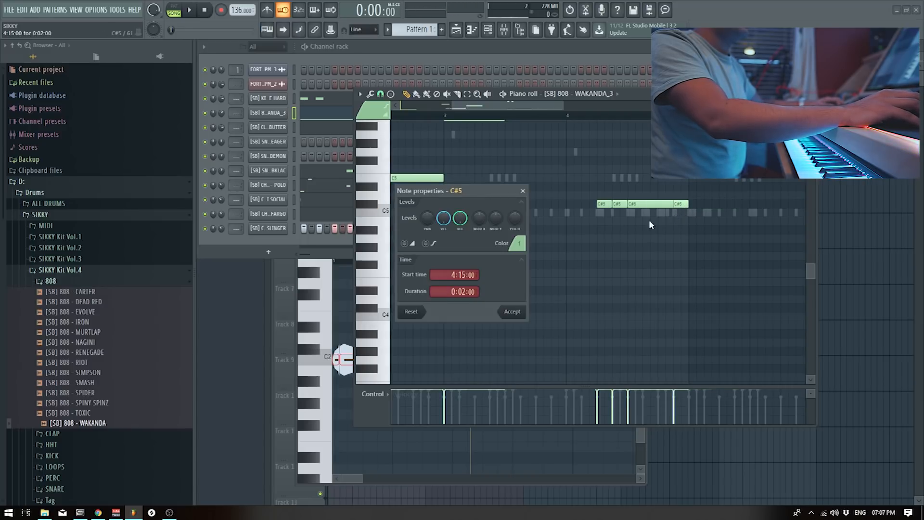
click(512, 312)
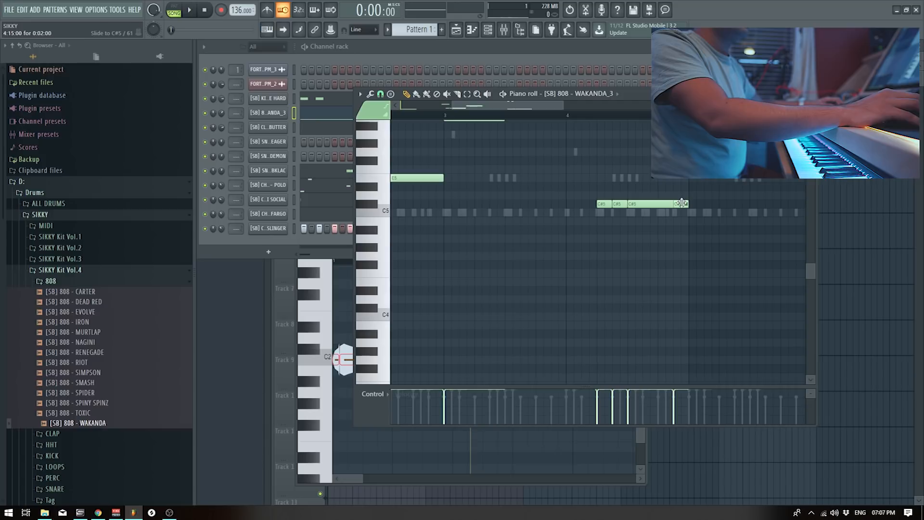
Set a two-step C#4 slide note at step 13 of bar 4 and a C#5 slide note at step 15, and play the pattern
drag(682, 204, 693, 306)
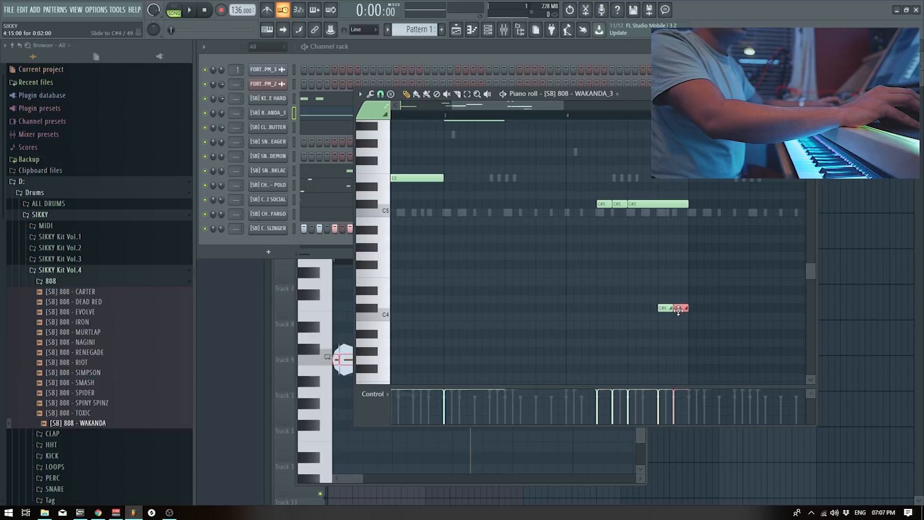
key(ctrl+Up)
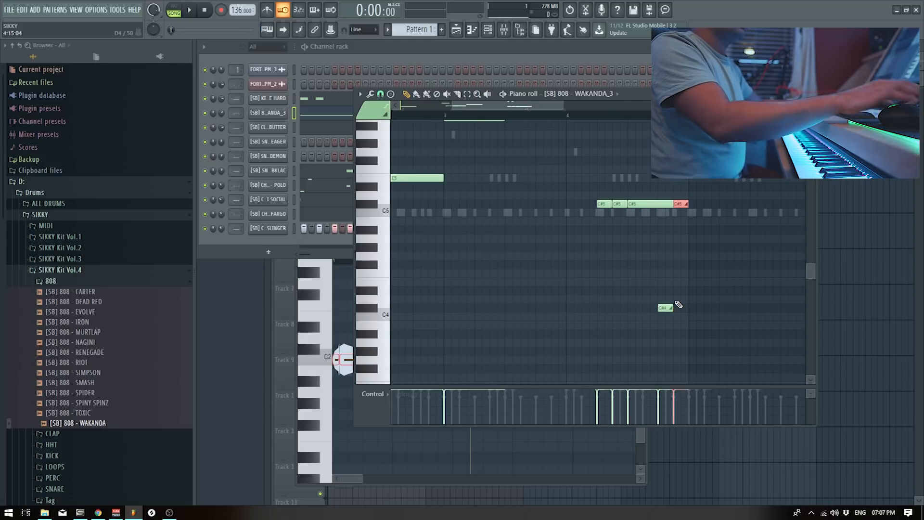
scroll(673, 298, down, 2)
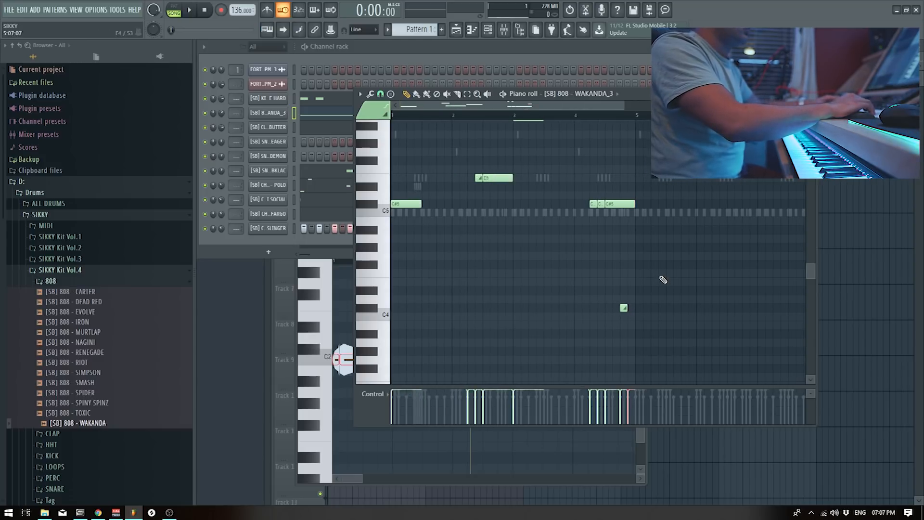
key(space)
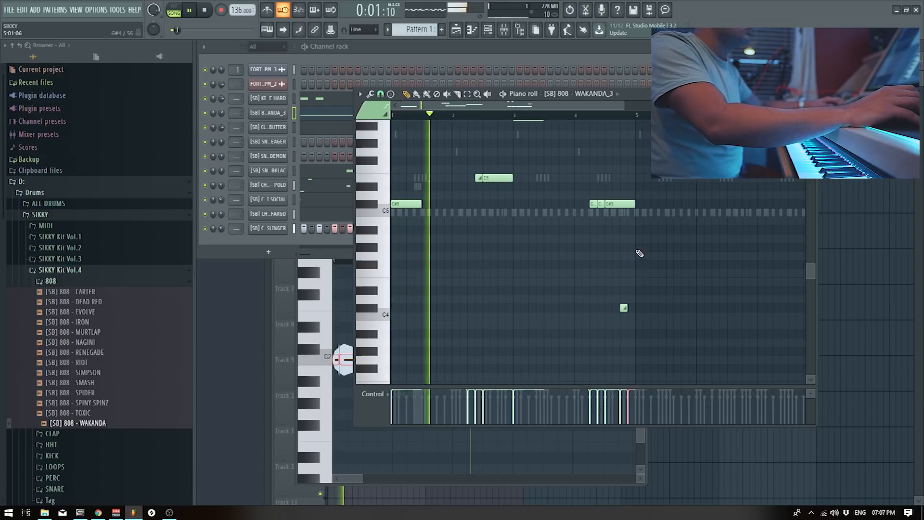
scroll(624, 307, down, 10)
scroll(622, 299, down, 3)
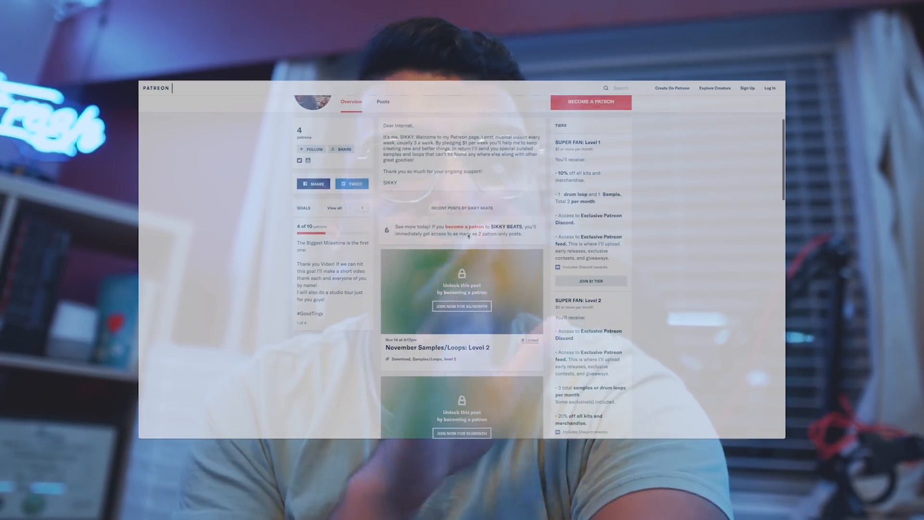
scroll(468, 236, down, 3)
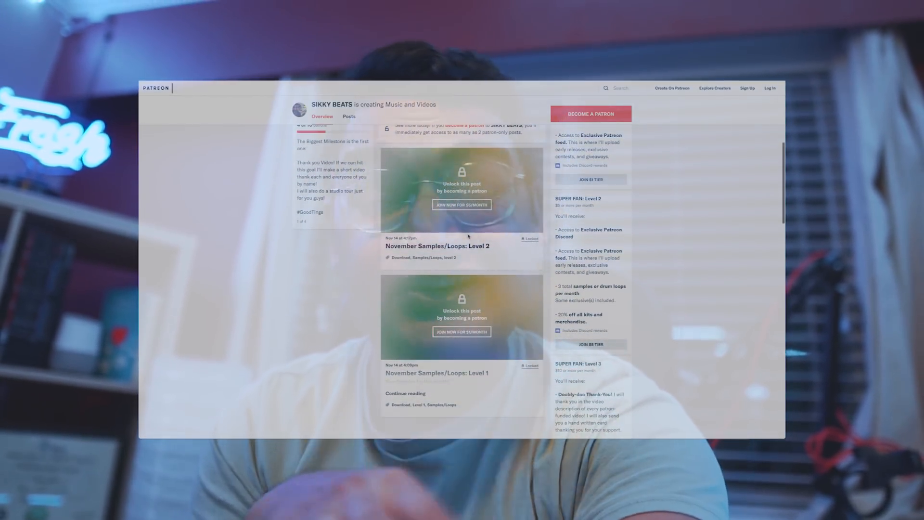